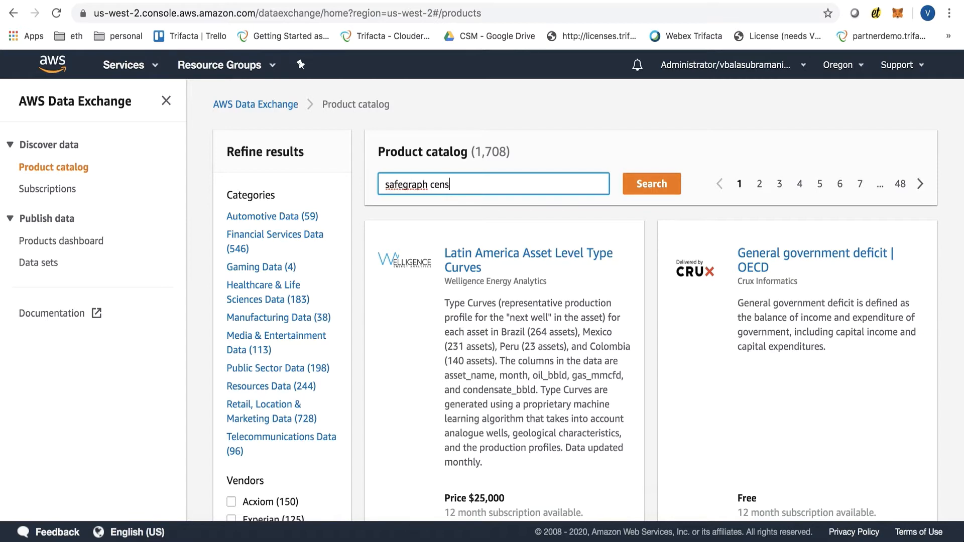
Search the AWS Data Exchange product catalog for "safegraph census" and open the free SafeGraph Open Census Data product
type("us")
key("Return")
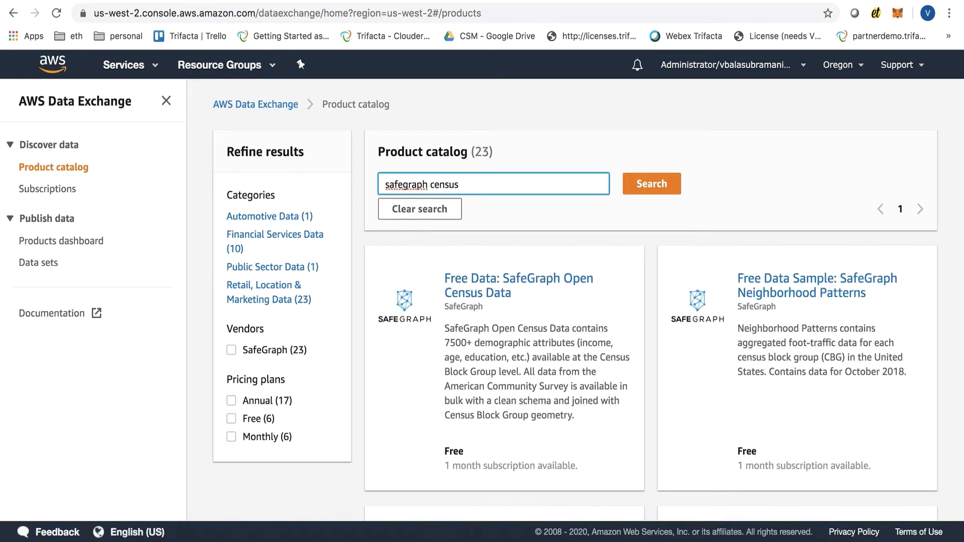
left_click(463, 278)
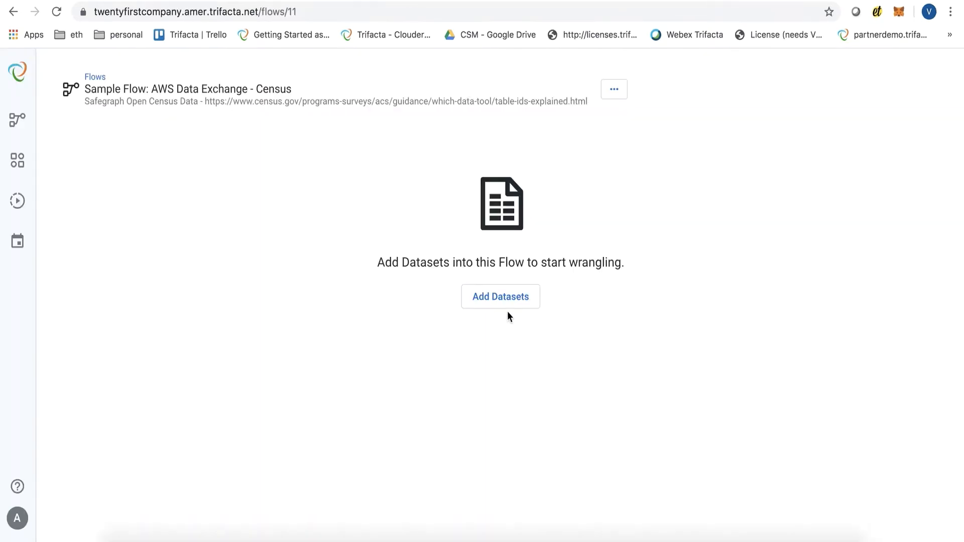
In the Trifacta flow, import cbg_geographic_data.csv from the S3 metadata folder of safegraph_open_census_data and add it to the flow
left_click(500, 299)
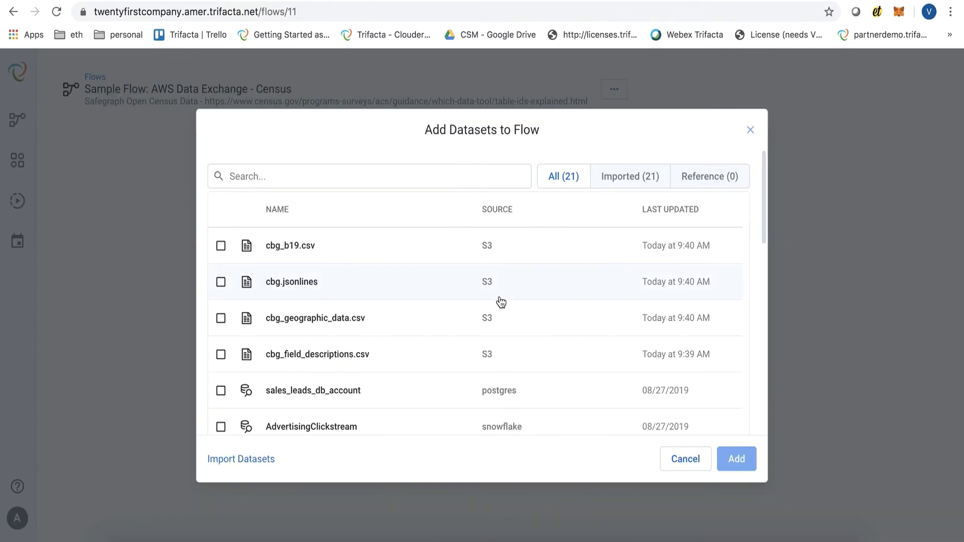
left_click(247, 459)
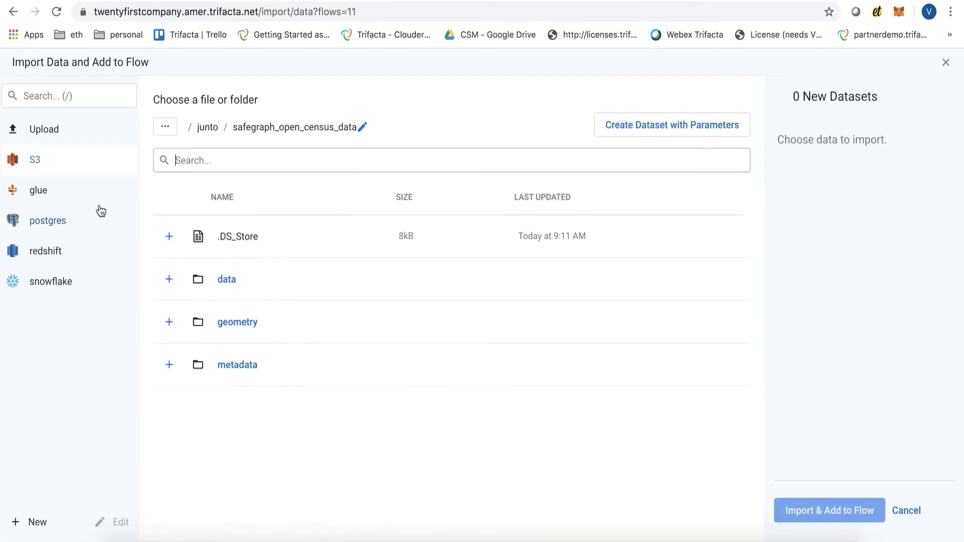
left_click(235, 370)
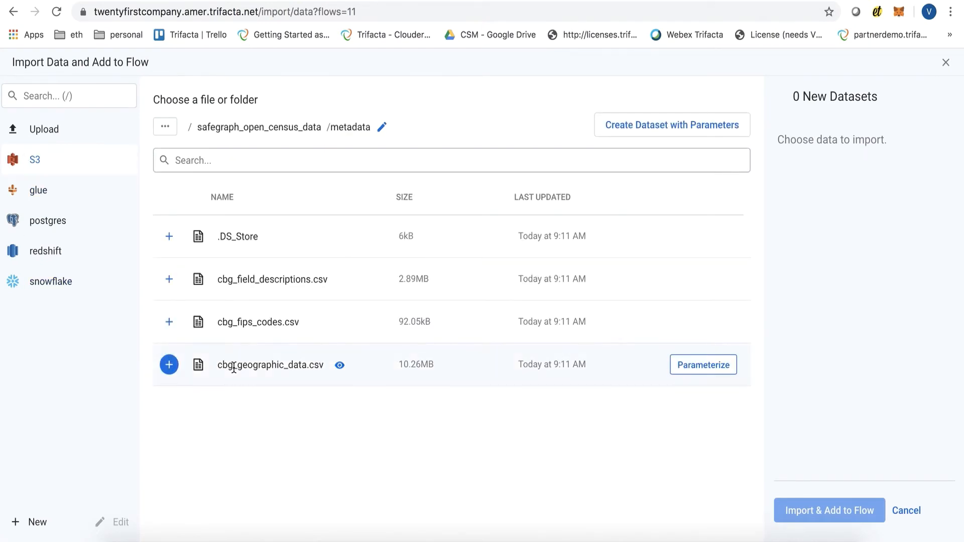
mouse_move(338, 370)
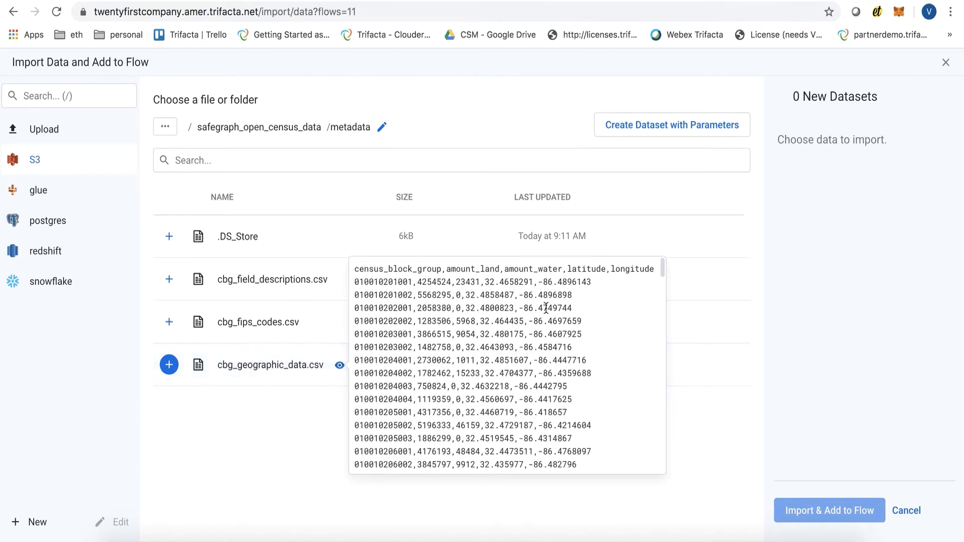
left_click(170, 368)
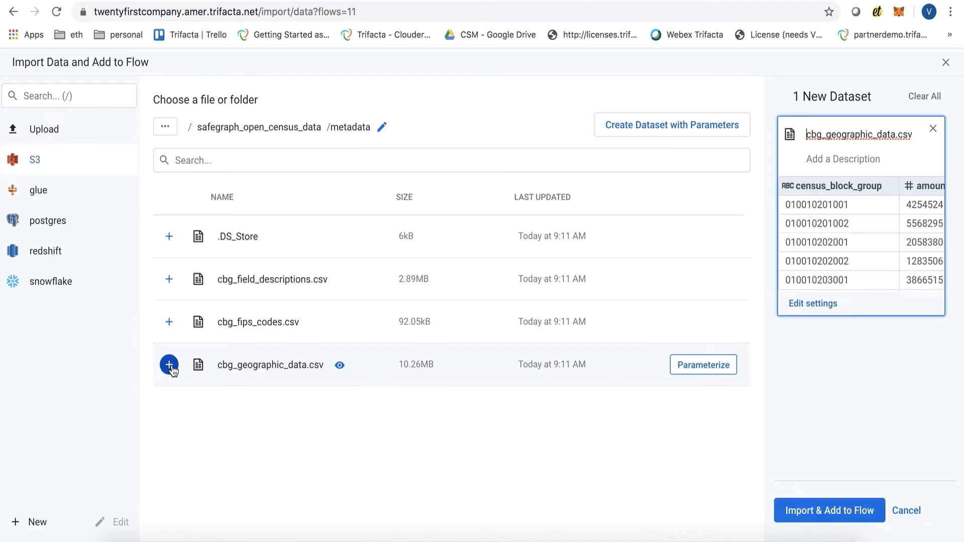
left_click(822, 513)
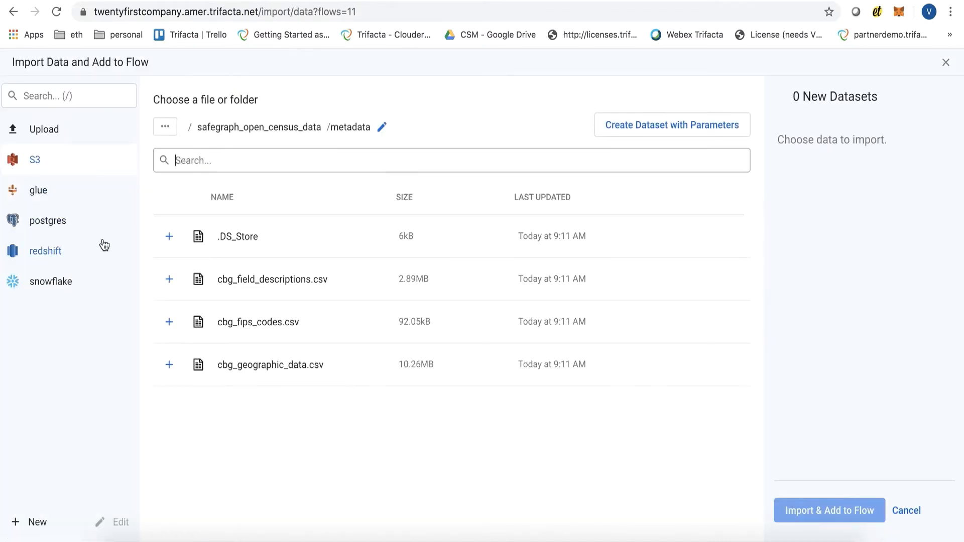
Choose cbg.jsonlines from the geometry folder of safegraph_open_census_data as a dataset to import
left_click(310, 153)
left_click(287, 132)
left_click(227, 320)
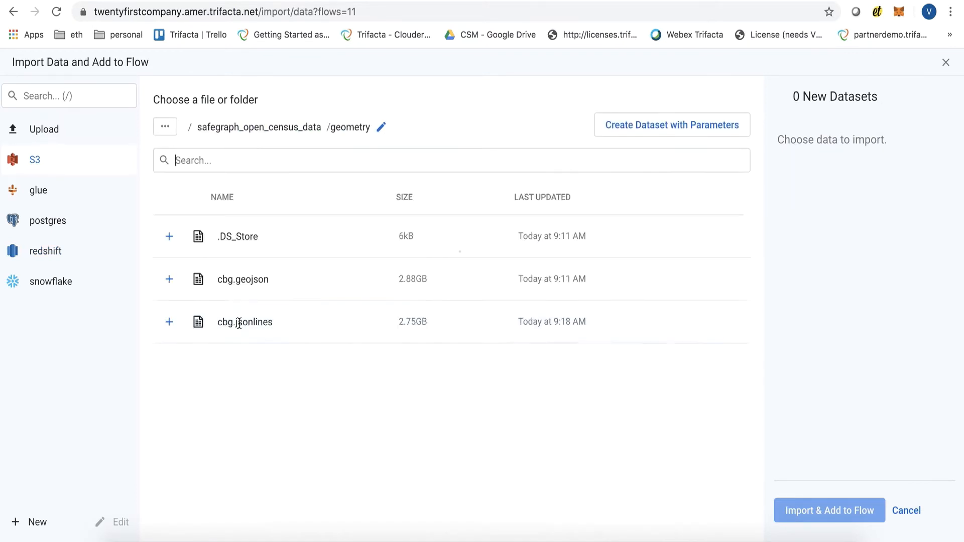
left_click(168, 322)
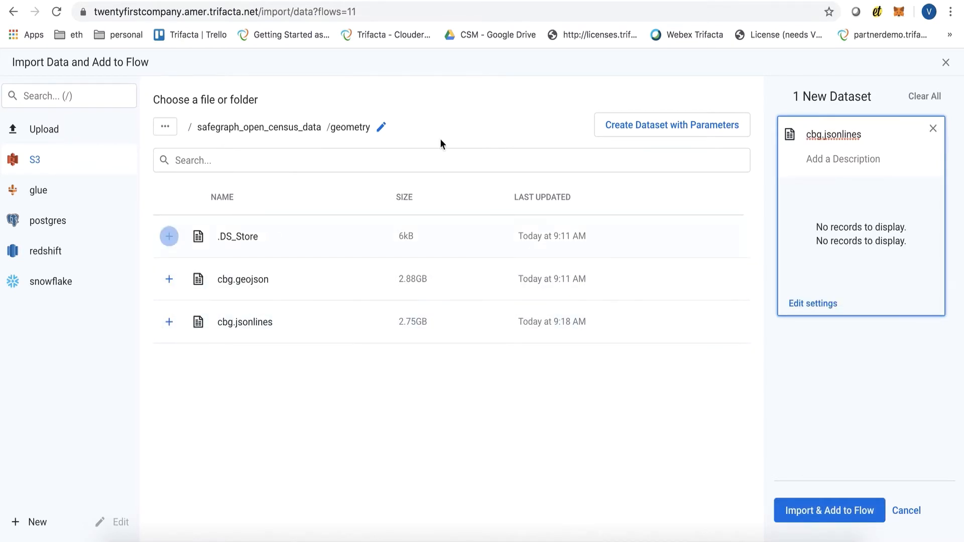
Find cbg_b19.csv in the data folder, choose it as well, and import both chosen datasets into the flow
left_click(290, 127)
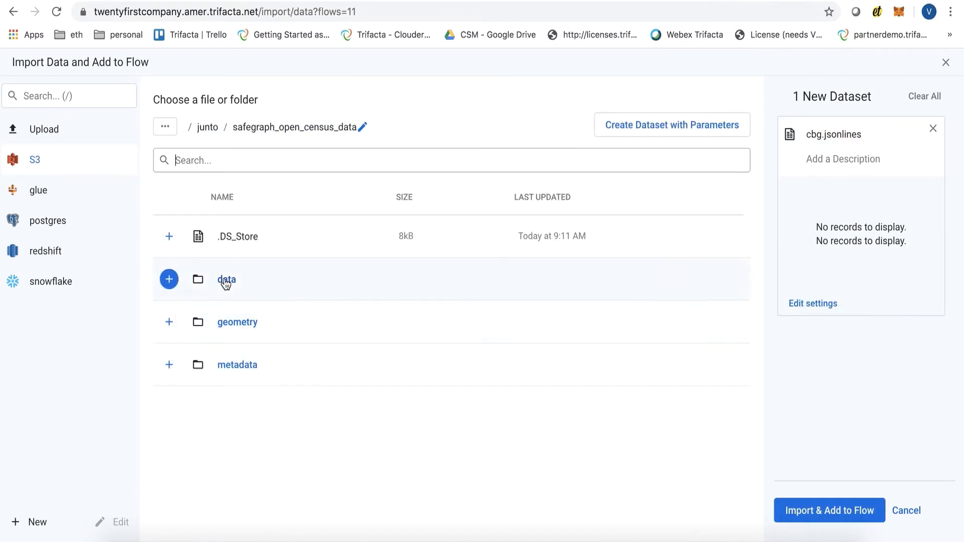
left_click(232, 283)
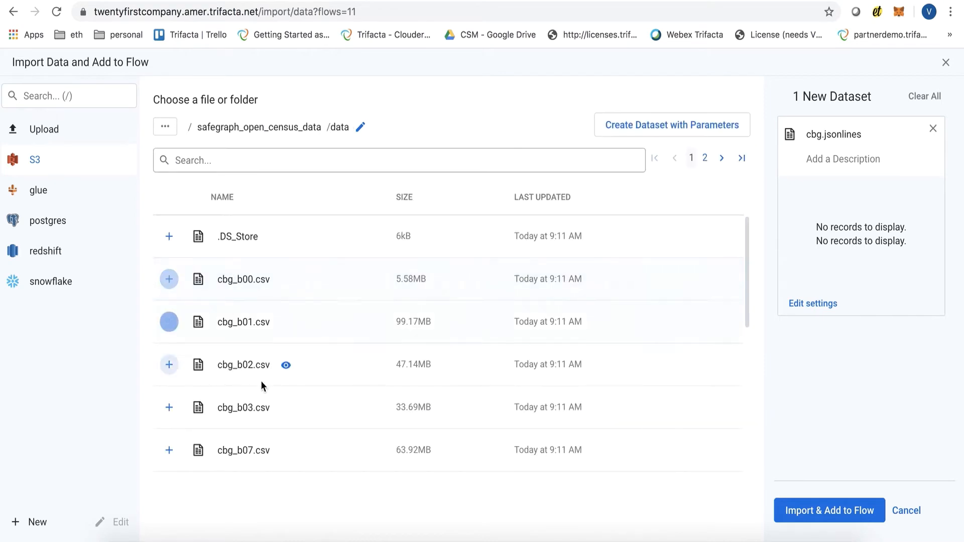
left_click(235, 161)
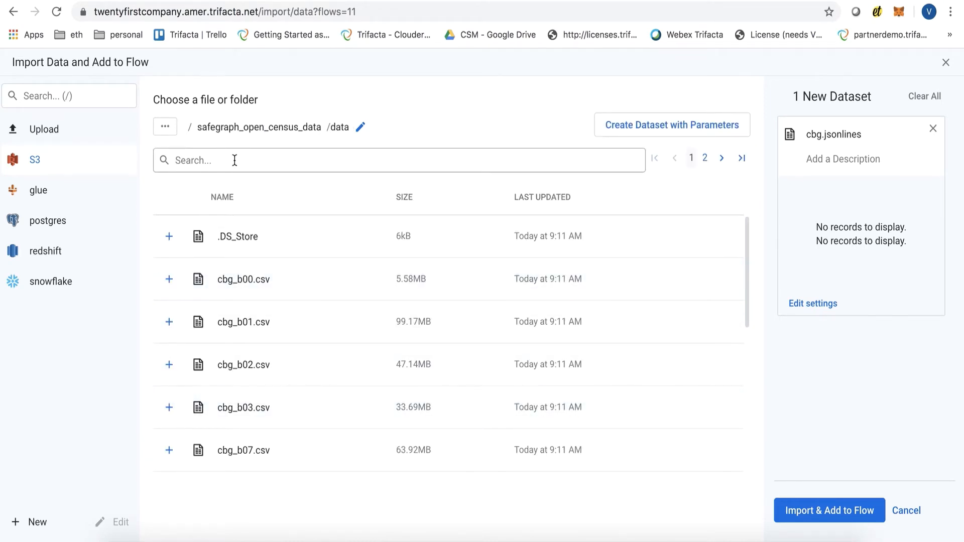
type("b19")
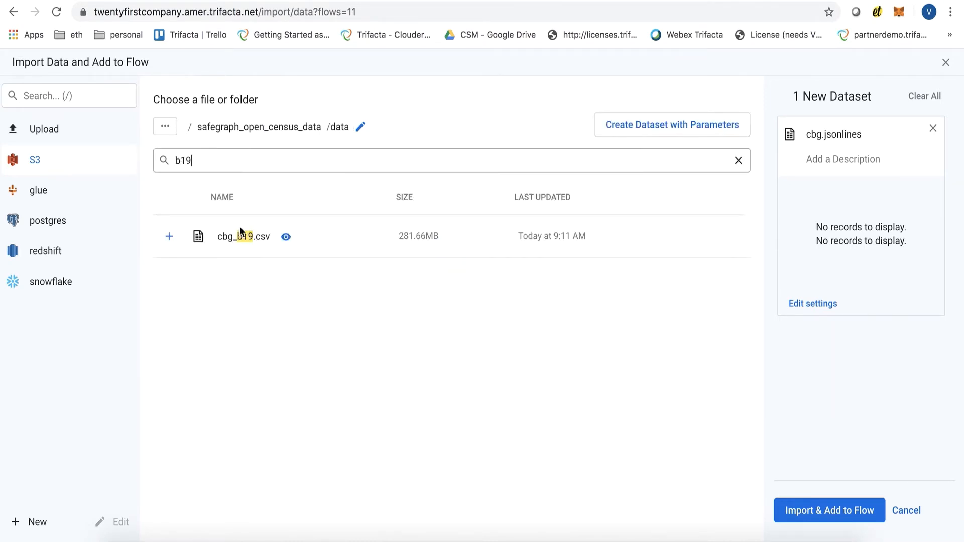
left_click(169, 237)
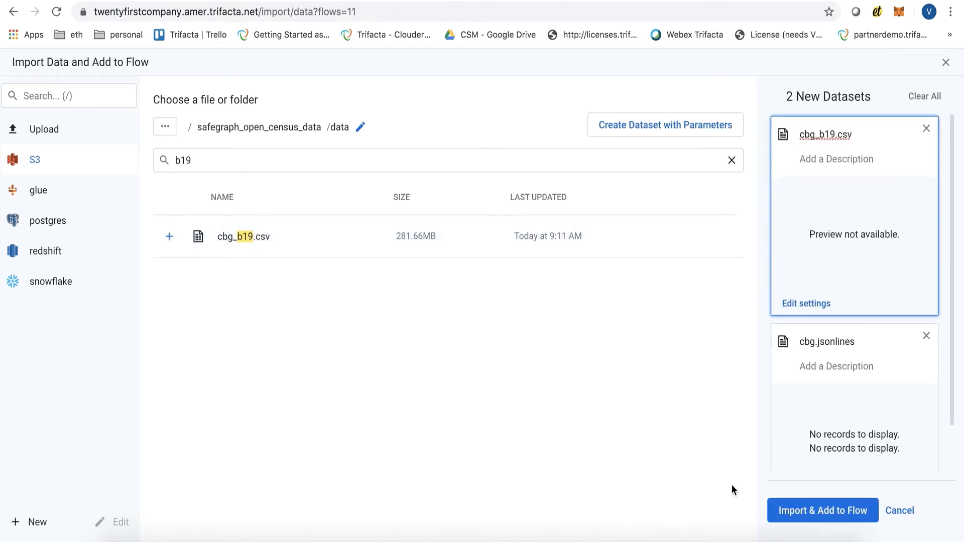
left_click(820, 510)
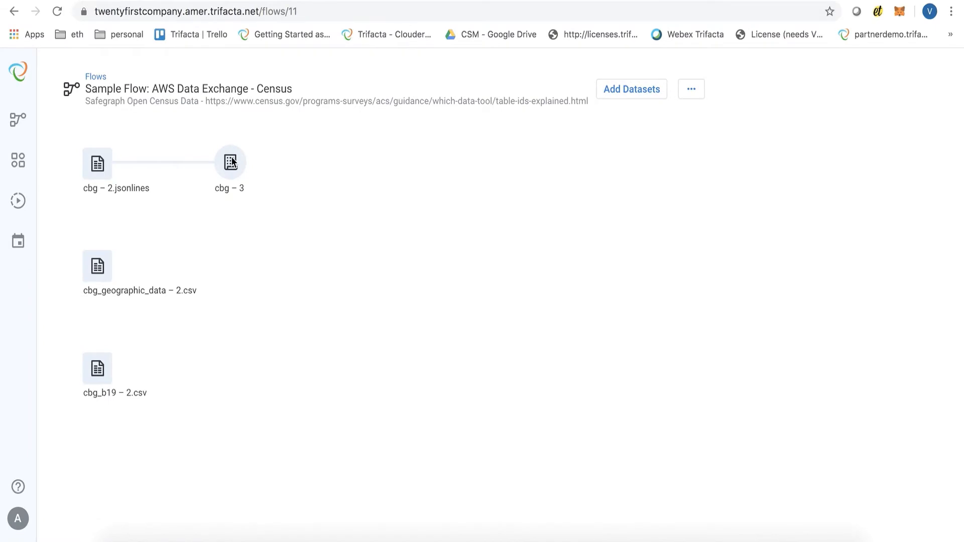
Open the cbg – 3 recipe for editing and change the properties column's type to Object
left_click(233, 168)
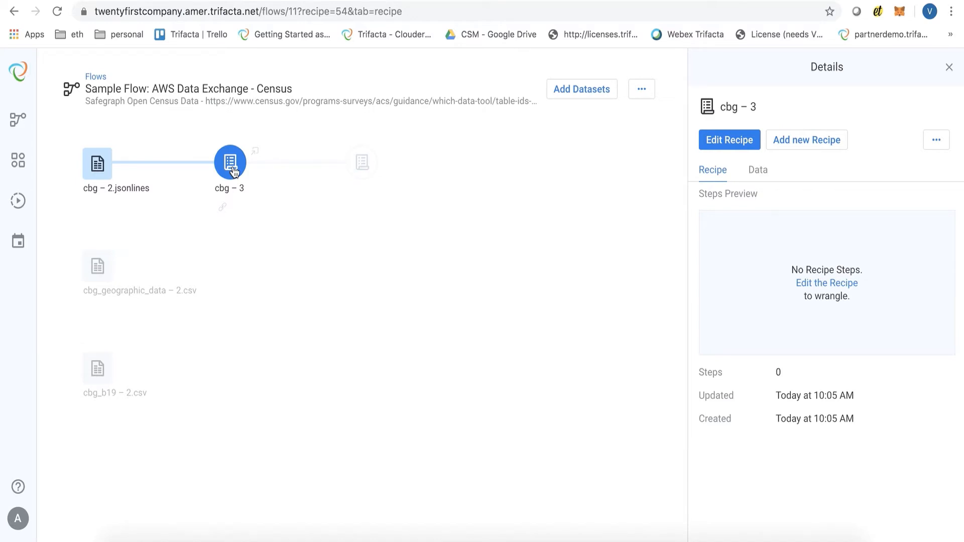
left_click(731, 143)
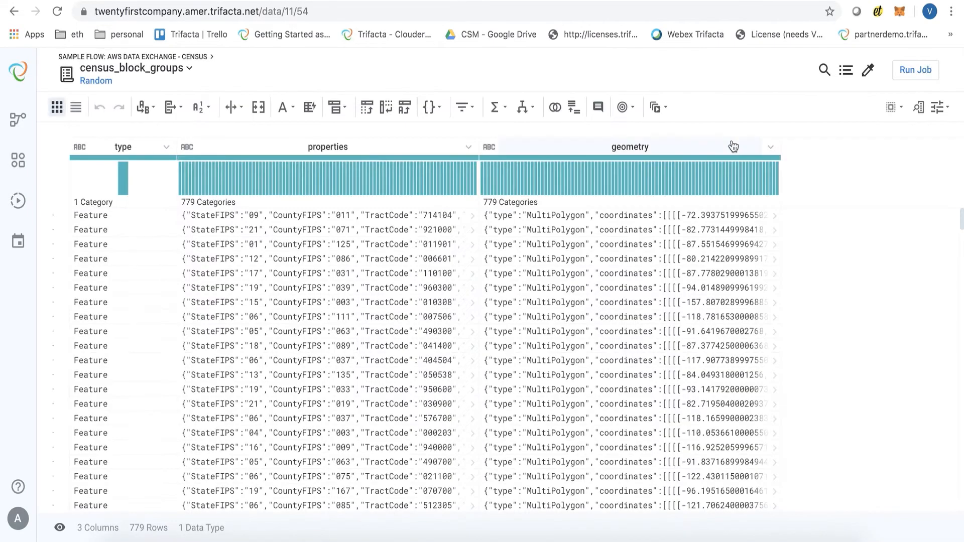
left_click(191, 151)
left_click(204, 292)
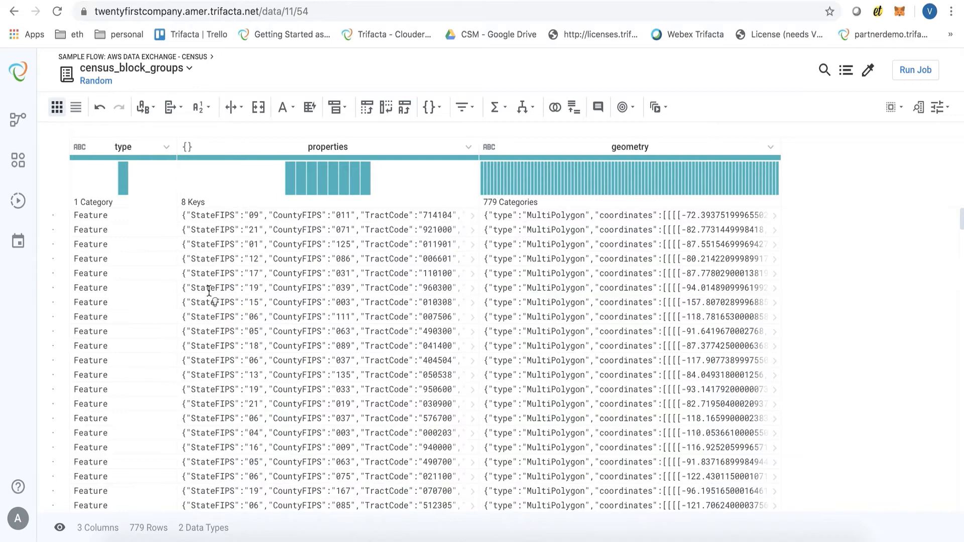
Unnest the 8 keys of the properties column into new columns, checking the preview before adding the recipe step
left_click(333, 148)
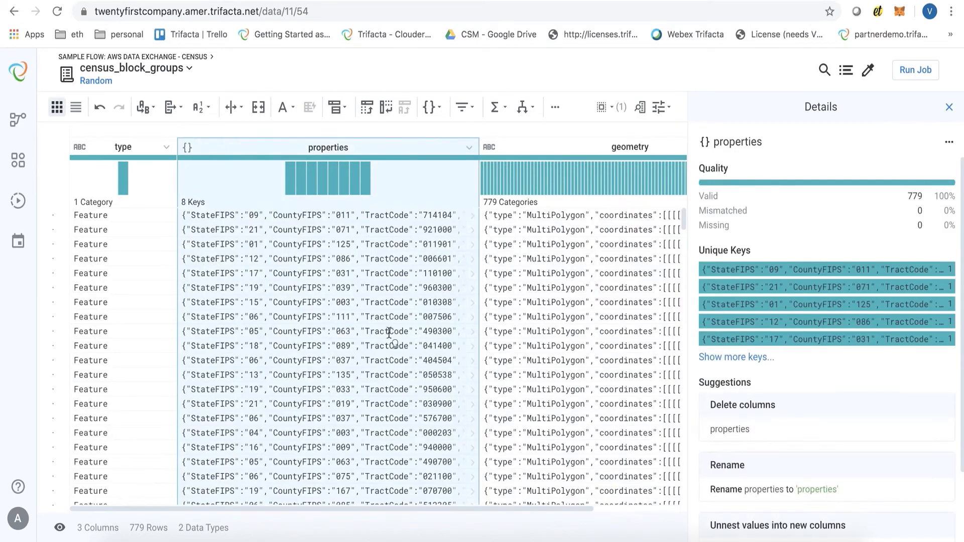
scroll(745, 520, "down", 2)
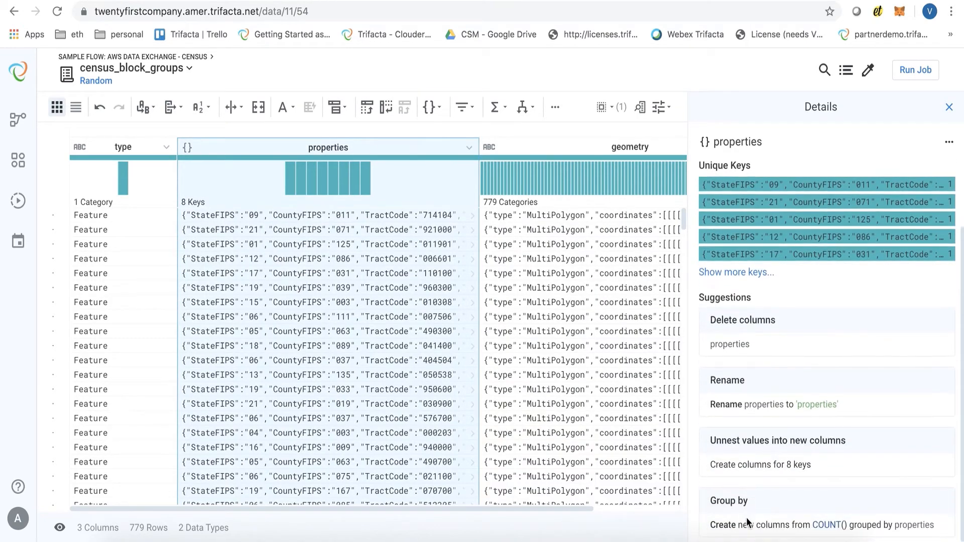
left_click(756, 470)
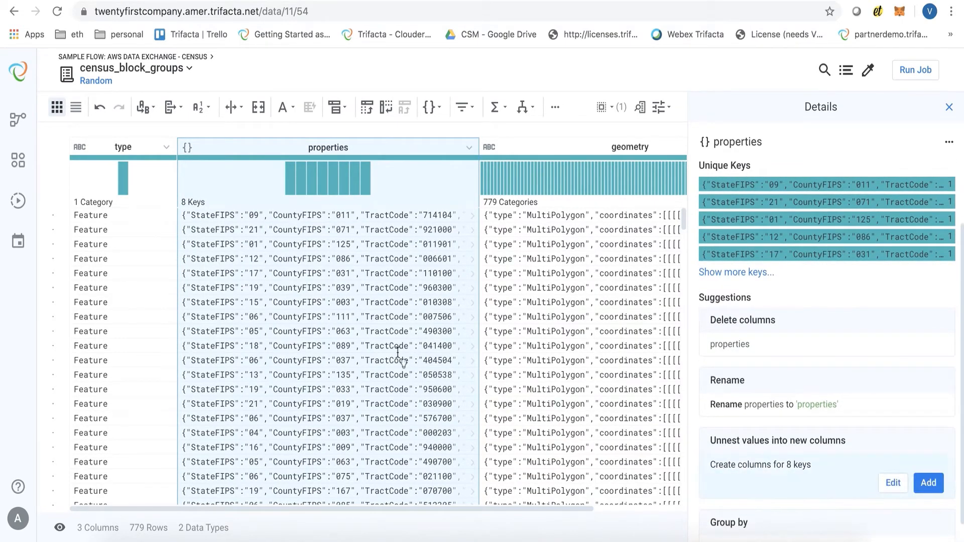
scroll(398, 342, "right", 10)
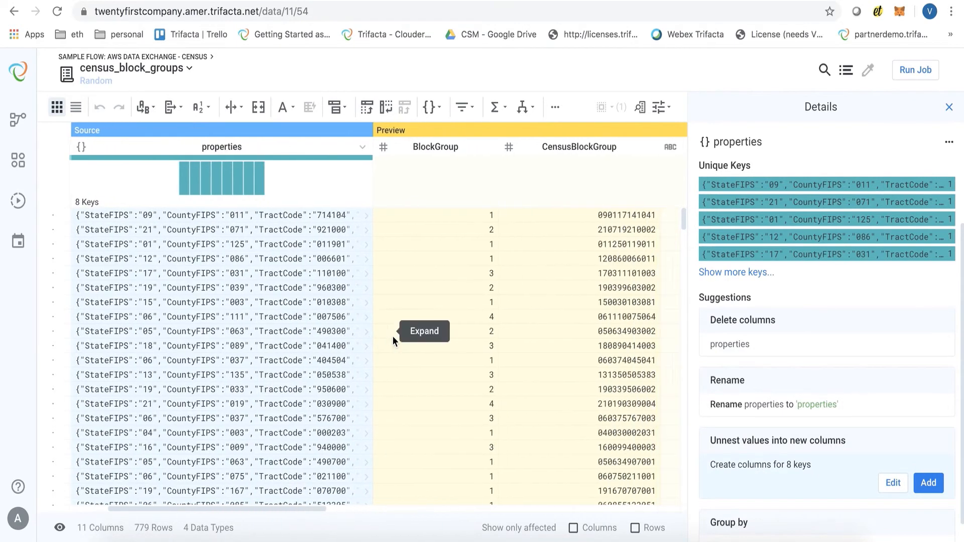
scroll(404, 340, "right", 10)
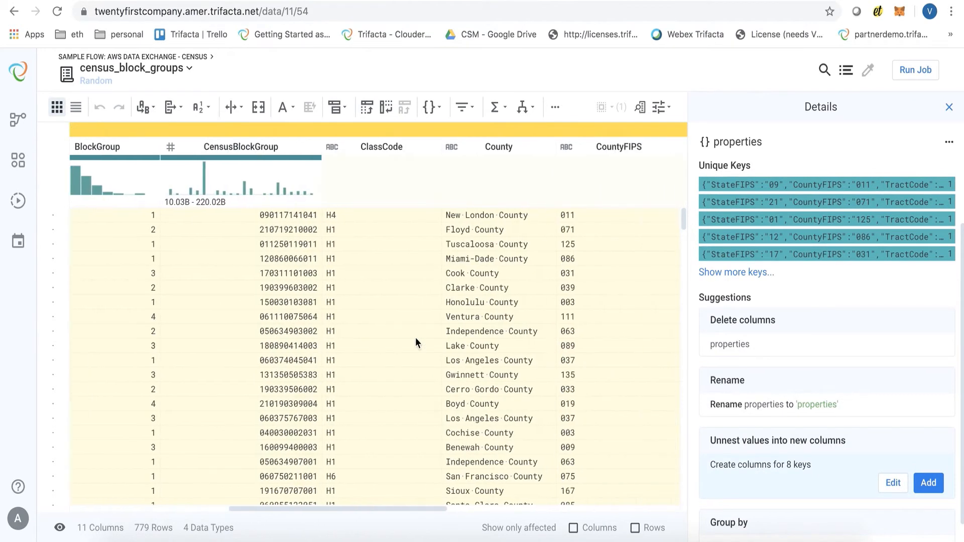
scroll(416, 344, "right", 1)
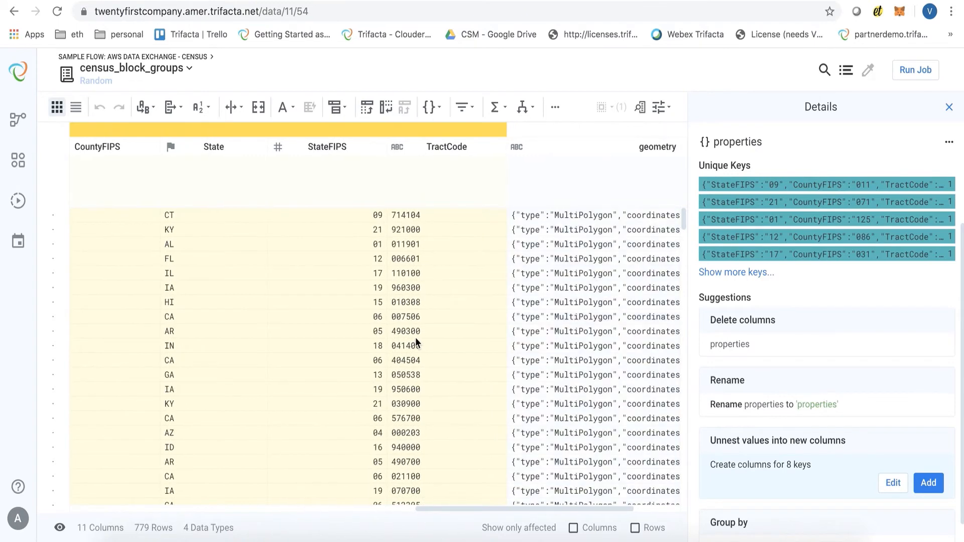
left_click(928, 483)
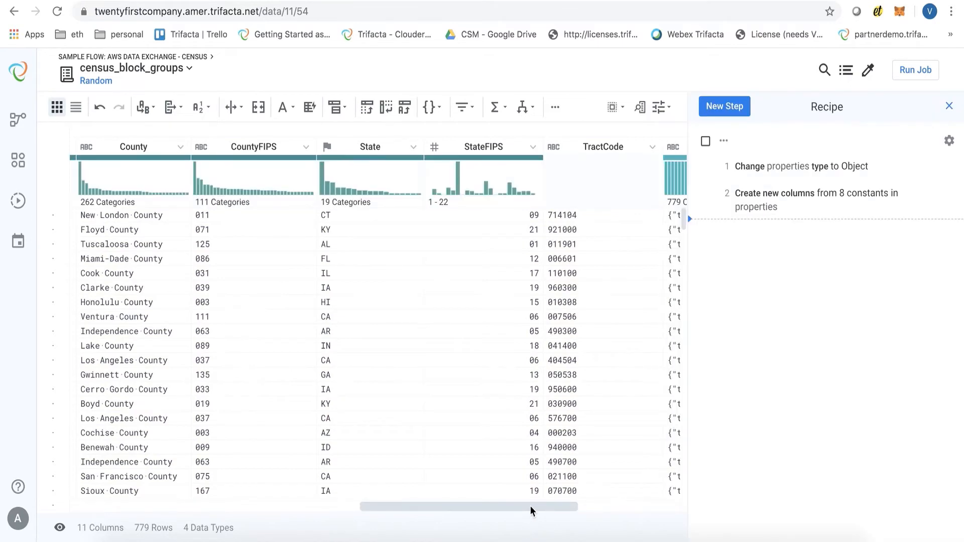
Delete the type, properties and geometry columns using the column list view, and return to the grid view
left_click_drag(491, 509, 178, 517)
left_click(75, 107)
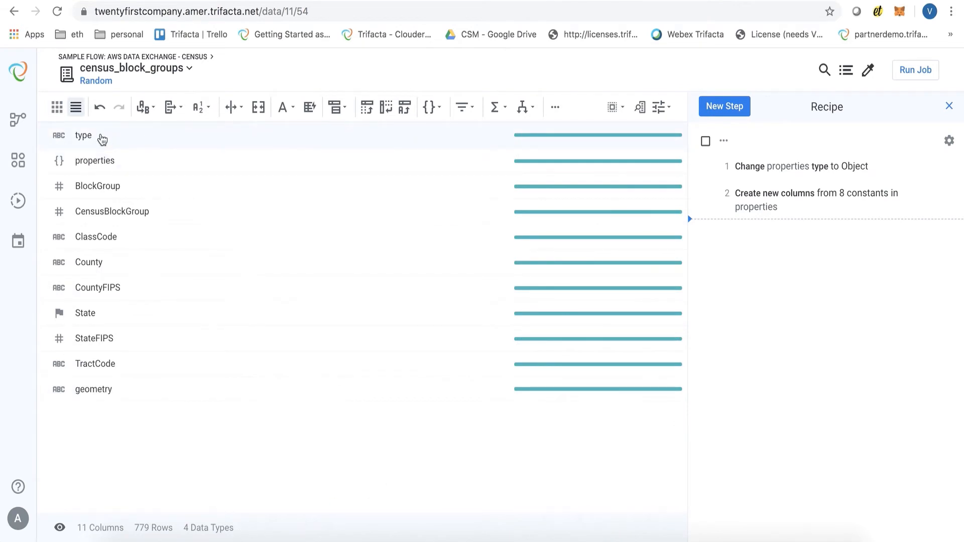
left_click(102, 139)
left_click(101, 163, "shift")
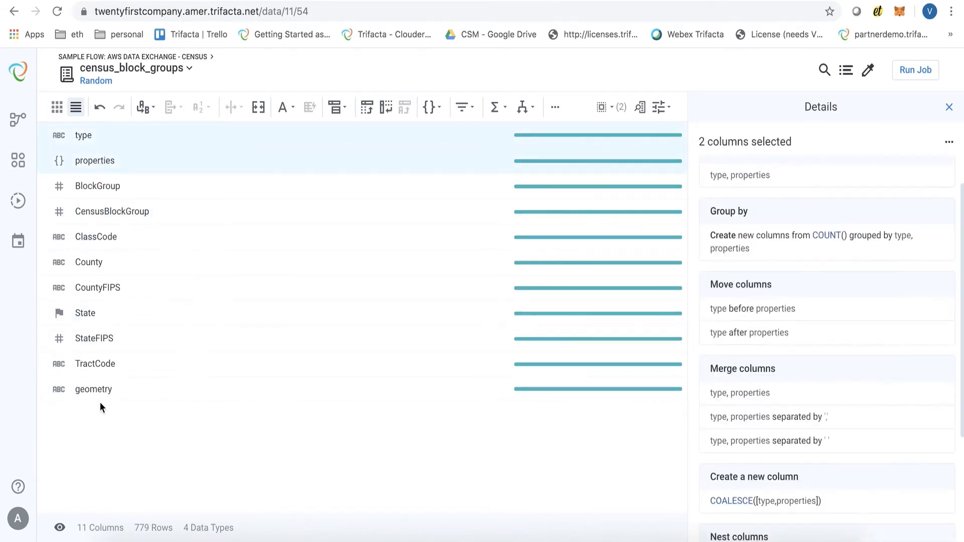
left_click(99, 396, "ctrl")
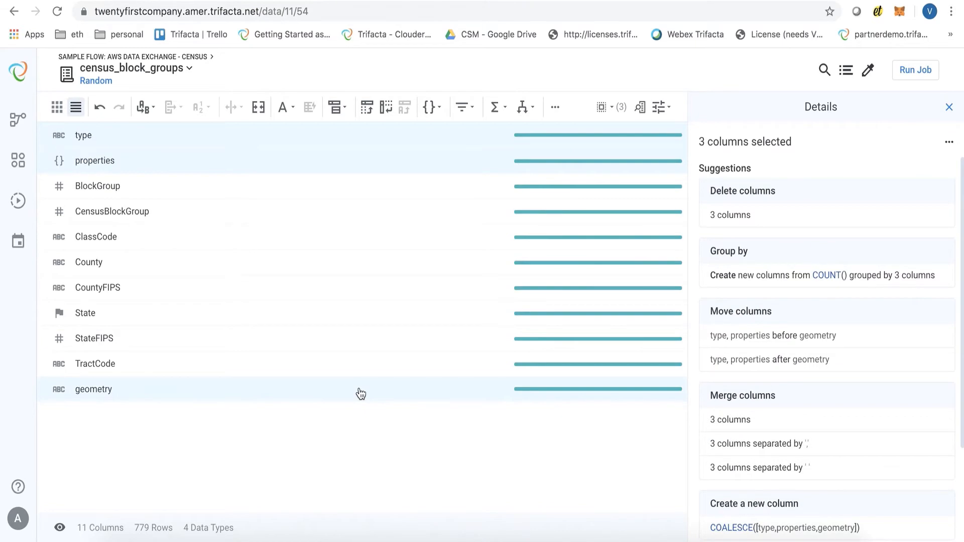
left_click(793, 218)
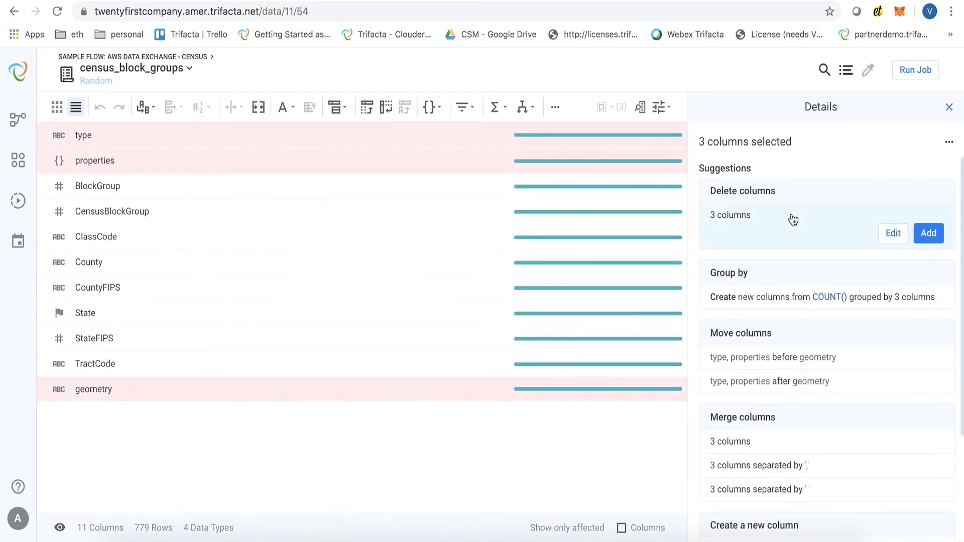
left_click(929, 233)
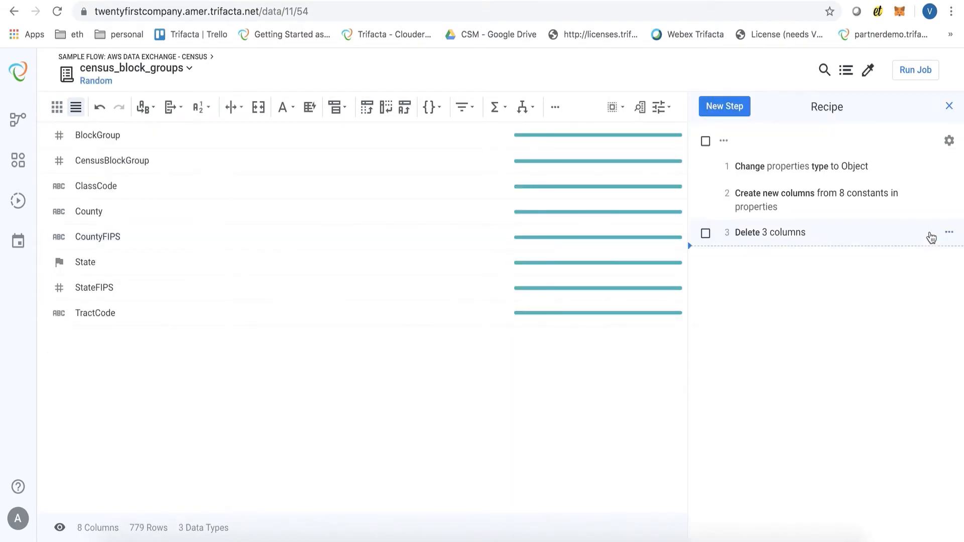
left_click(52, 112)
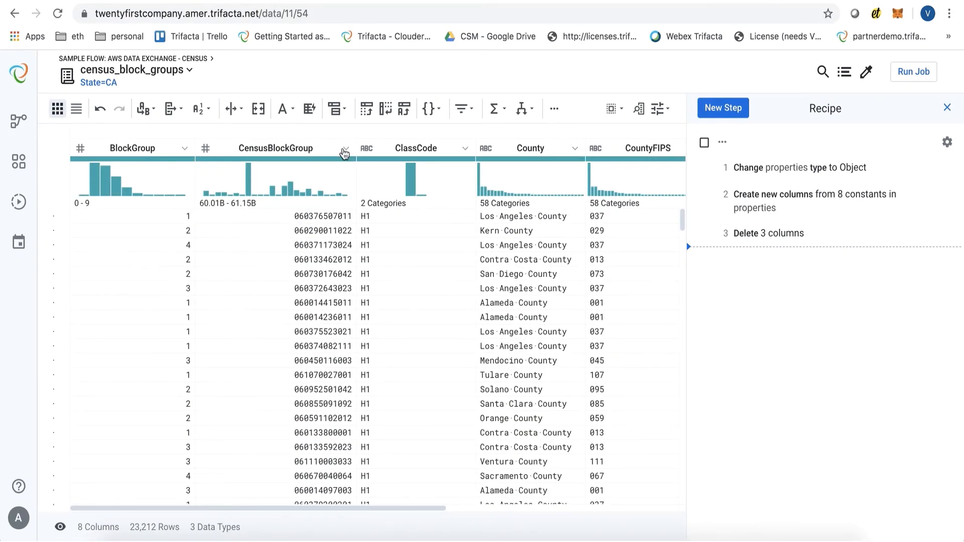
Look up the CensusBlockGroup column in cbg_geographic_data – 2.csv using census_block_group as the lookup key, and check the added columns
left_click(346, 149)
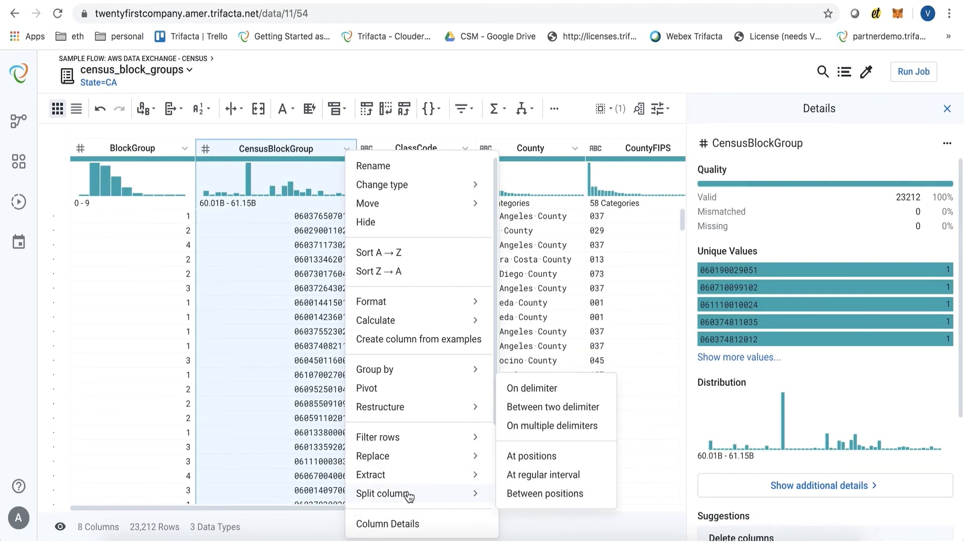
scroll(409, 497, "down", 3)
left_click(394, 450)
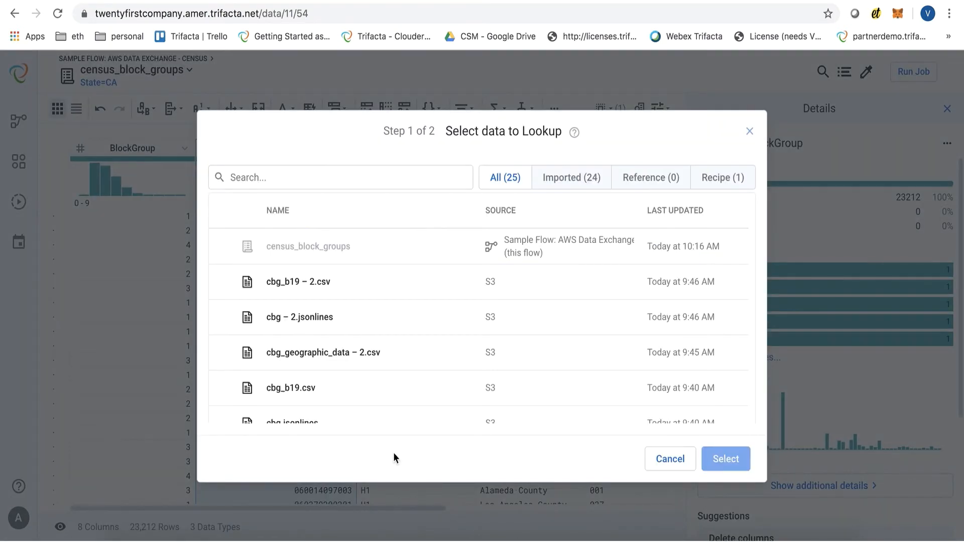
left_click(312, 358)
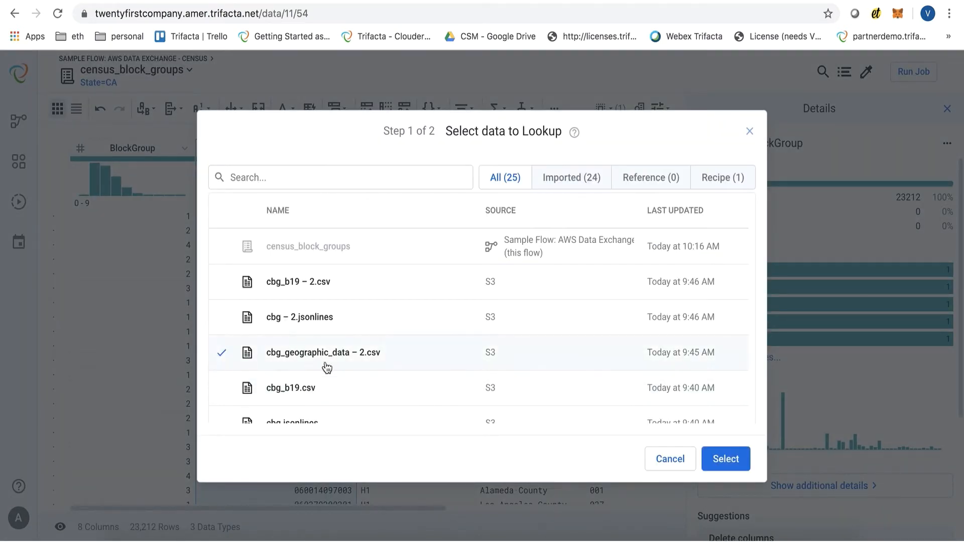
left_click(728, 460)
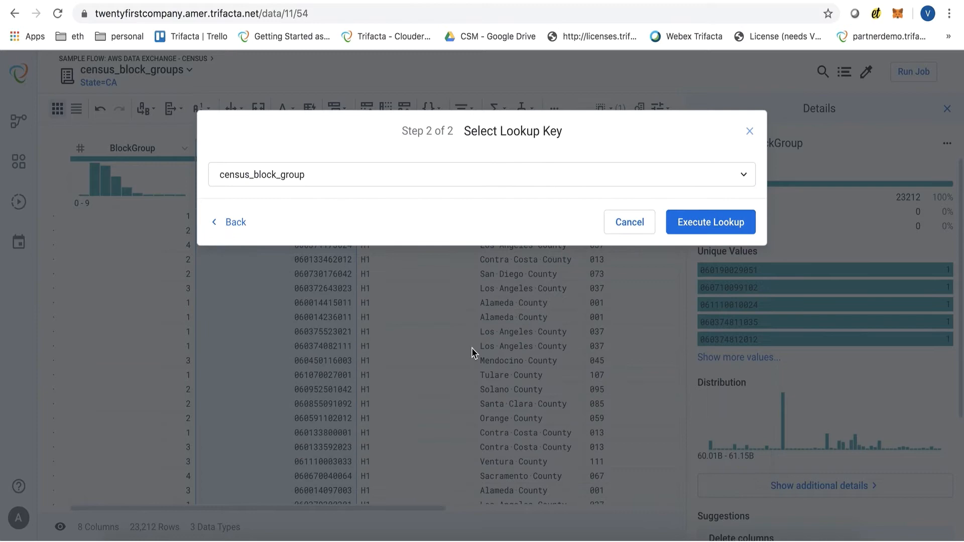
left_click(306, 184)
left_click(305, 183)
left_click(716, 224)
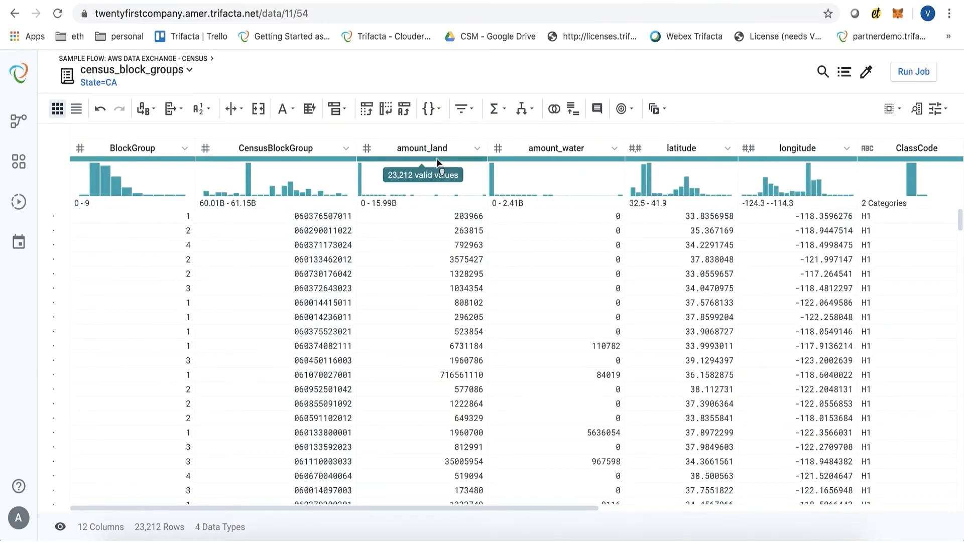
scroll(836, 157, "right", 10)
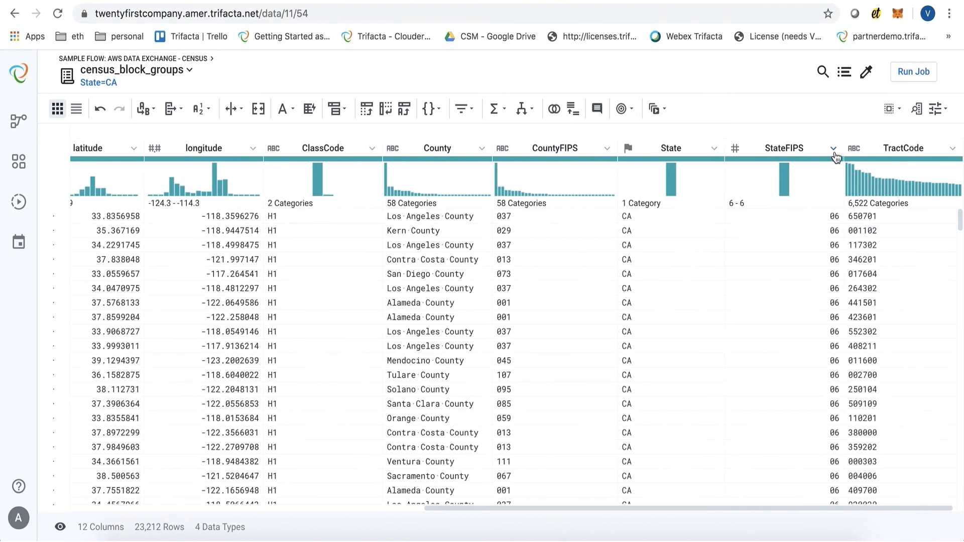
Return to the flow, add a recipe to the cbg_b19 – 2.csv dataset, and name it high_median_household_income
left_click(132, 57)
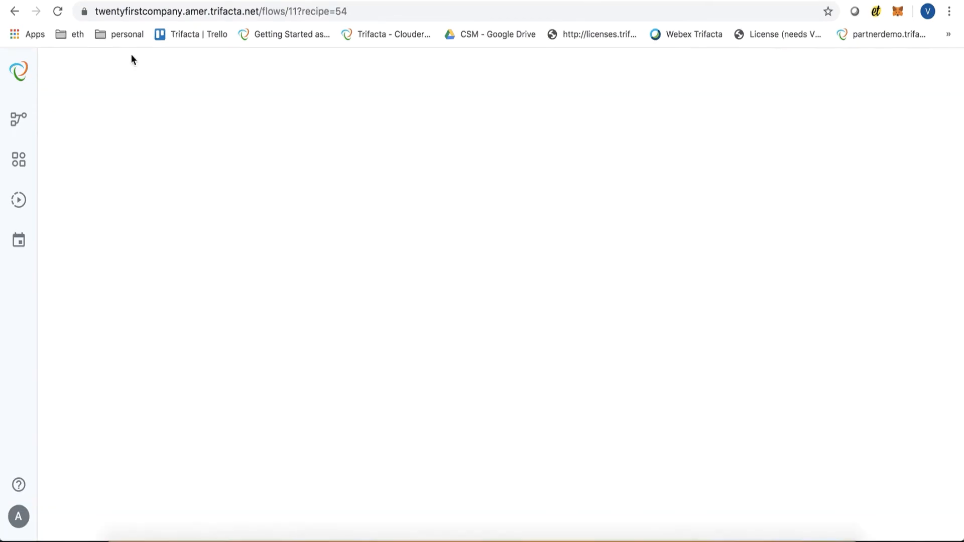
left_click(108, 363)
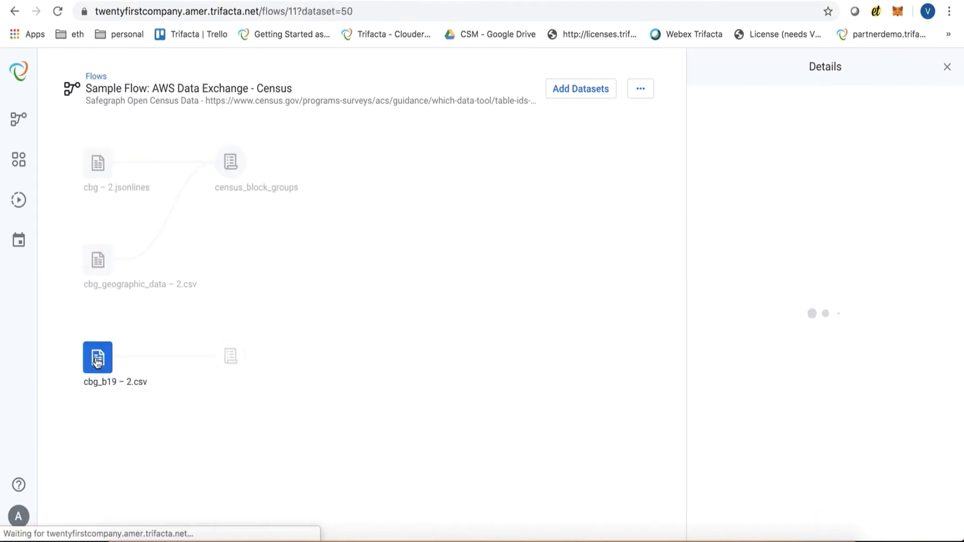
left_click(232, 358)
left_click(254, 371)
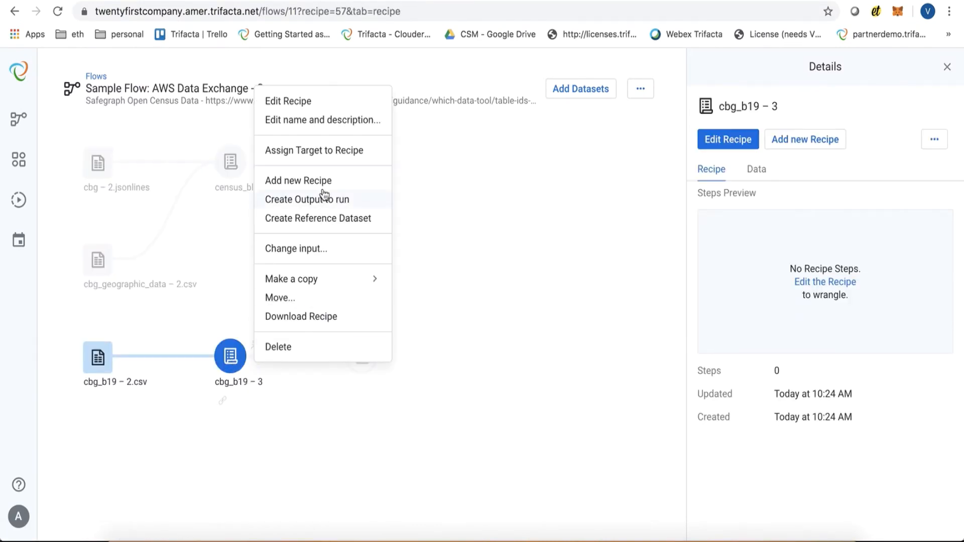
left_click(309, 120)
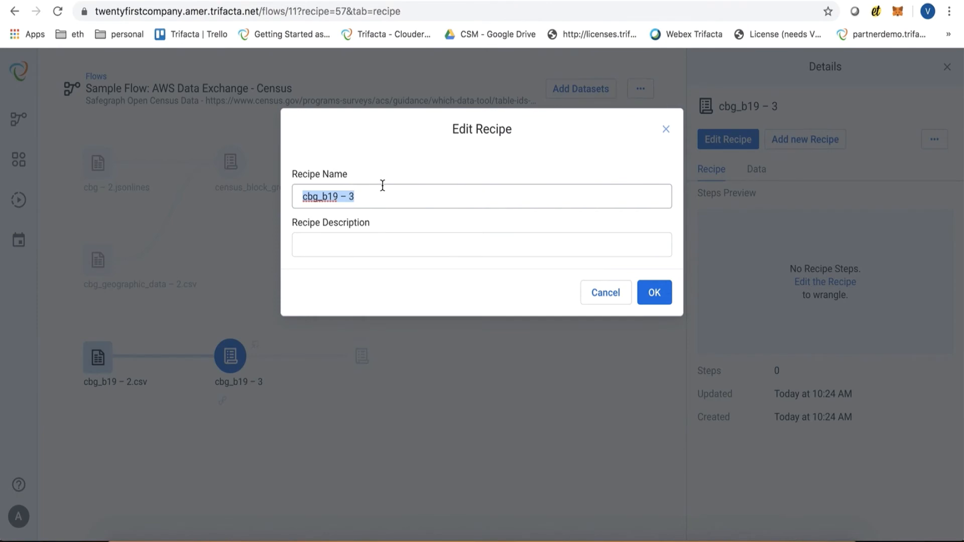
type("high_median_household_income")
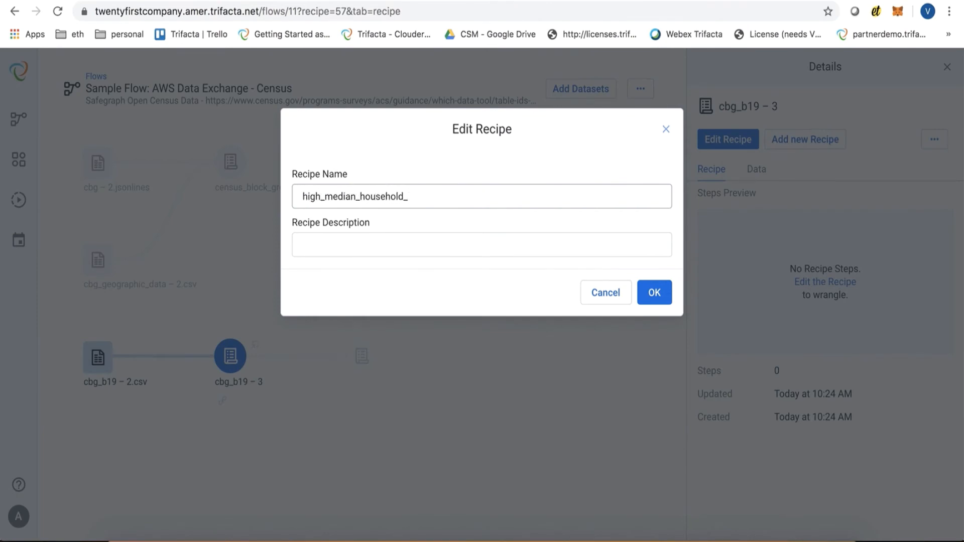
left_click(654, 293)
Open the high_median_household_income recipe for editing and delete all columns other than census_block_group and B19049e1
left_click(730, 140)
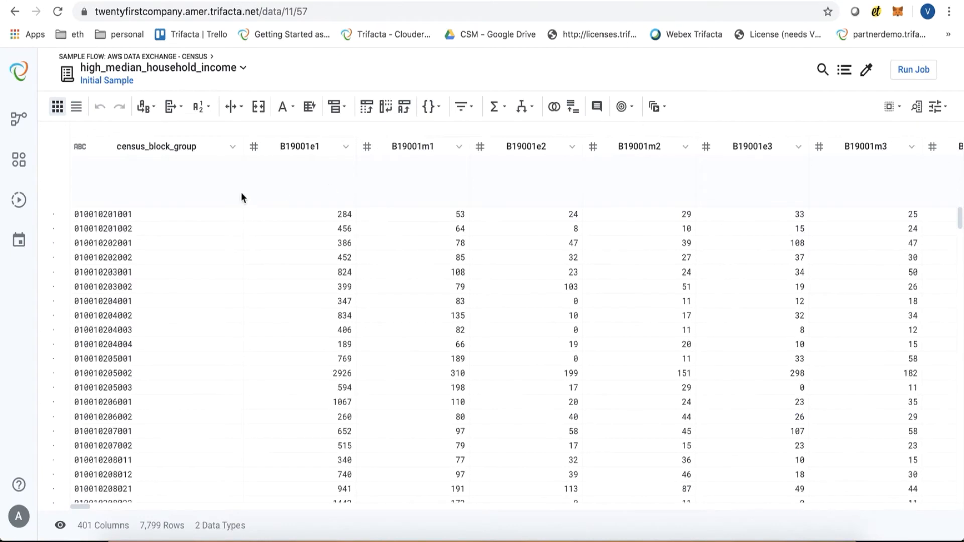
left_click(157, 147)
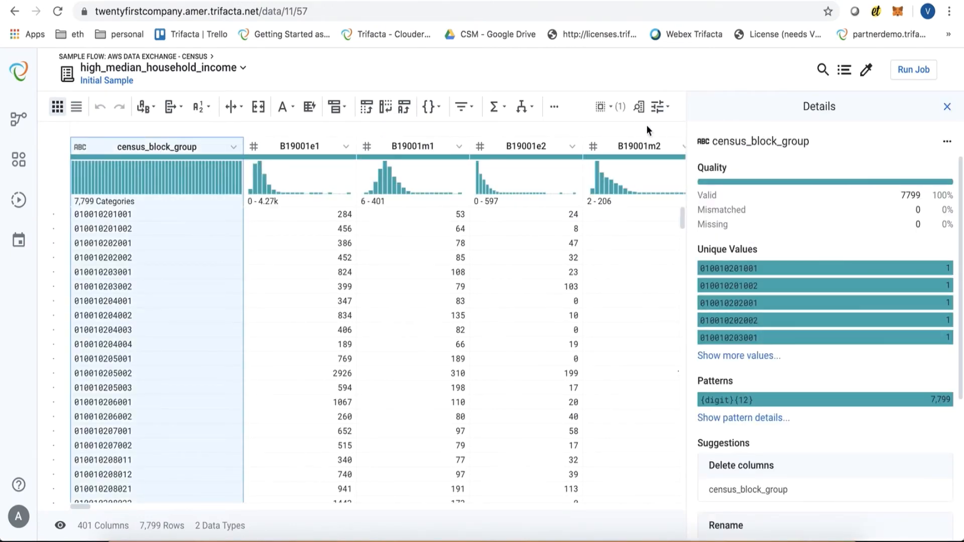
left_click(638, 108)
type("B")
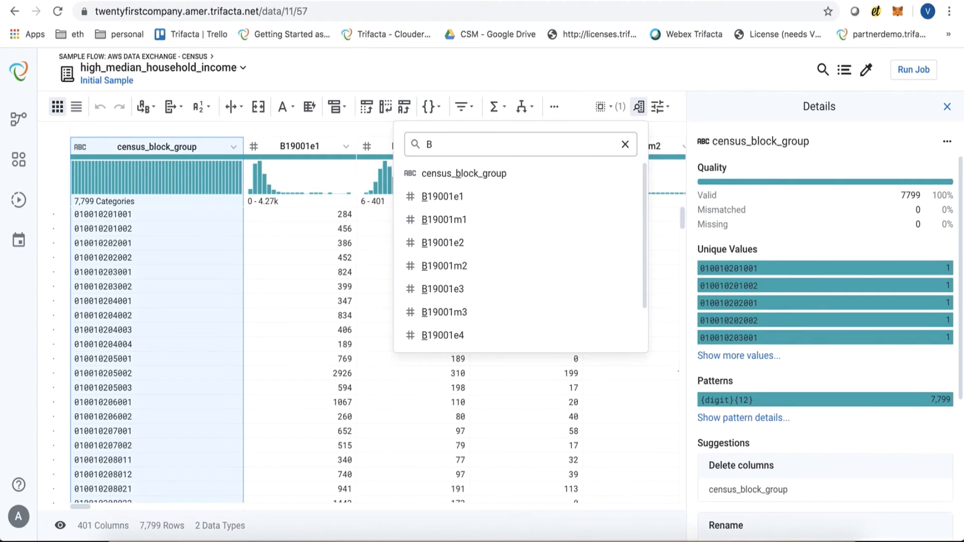
type("19049")
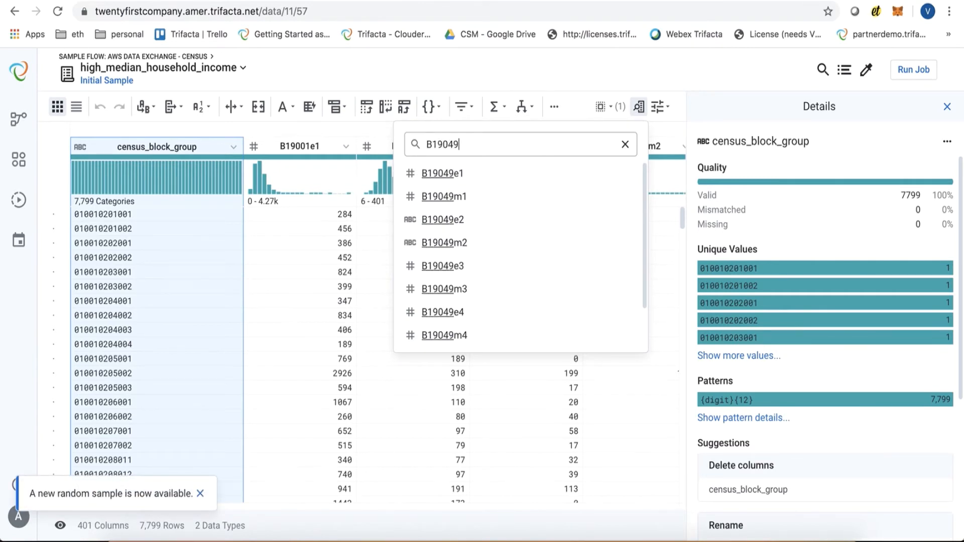
type("e1")
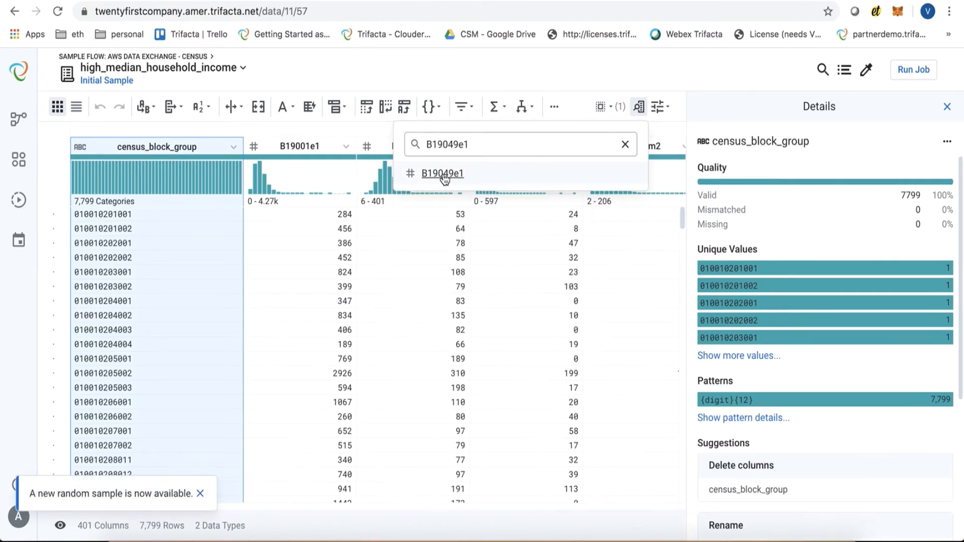
left_click(443, 174)
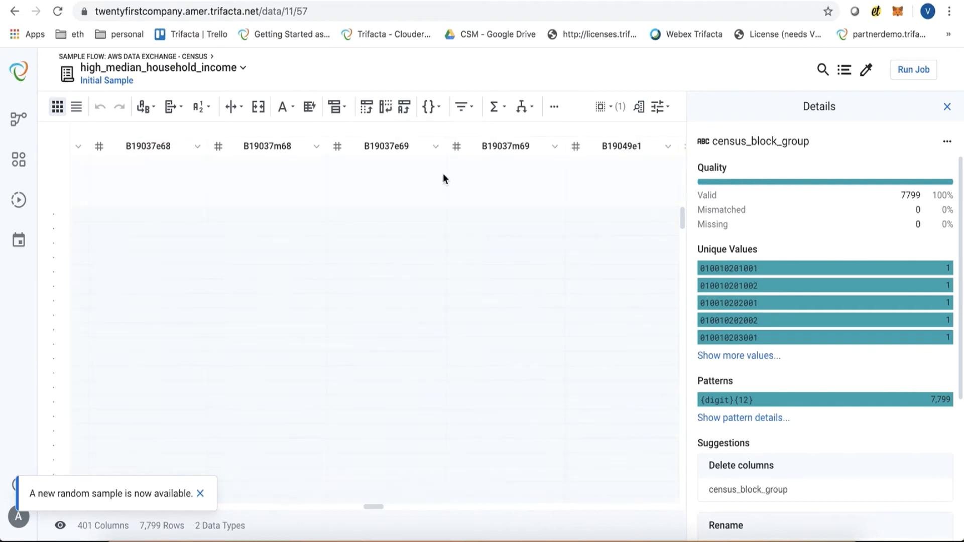
left_click(618, 153, "super")
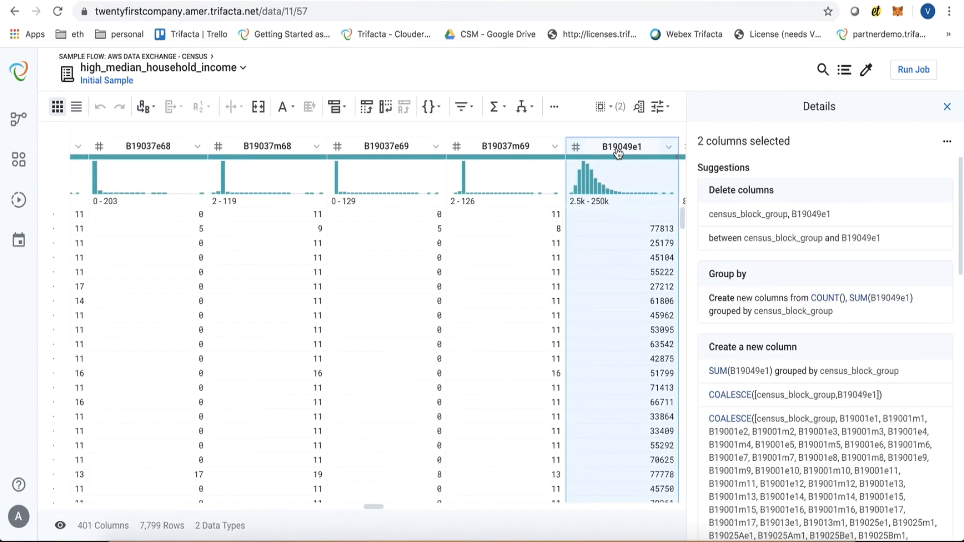
left_click(890, 236)
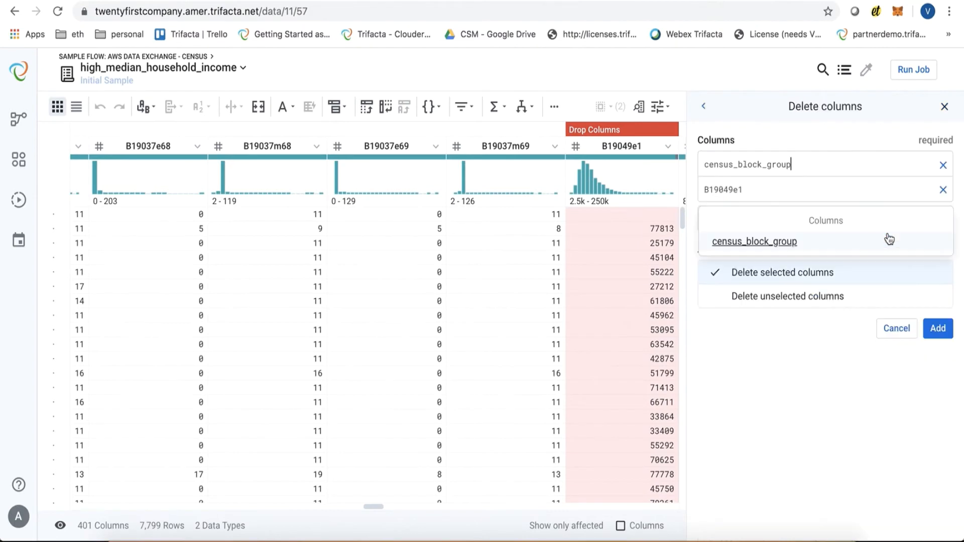
left_click(771, 298)
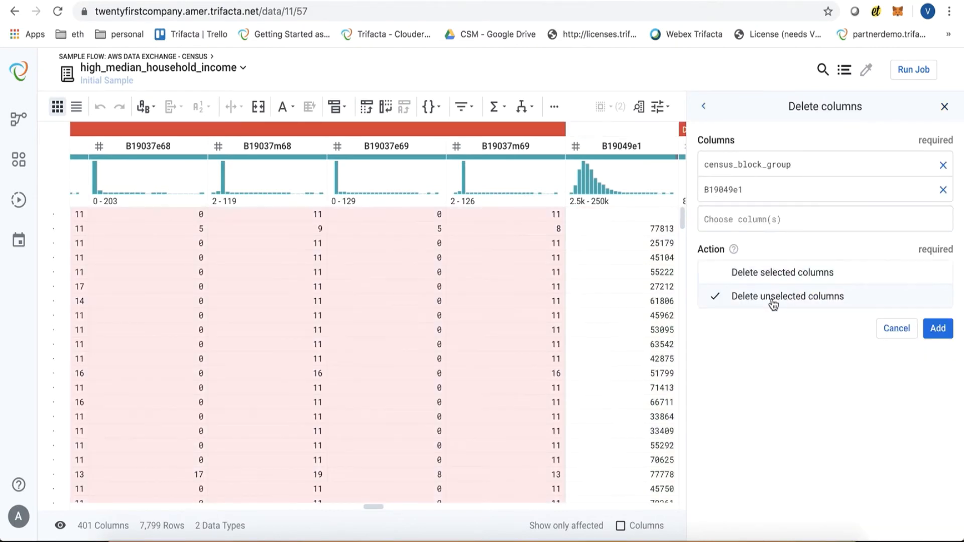
left_click(937, 328)
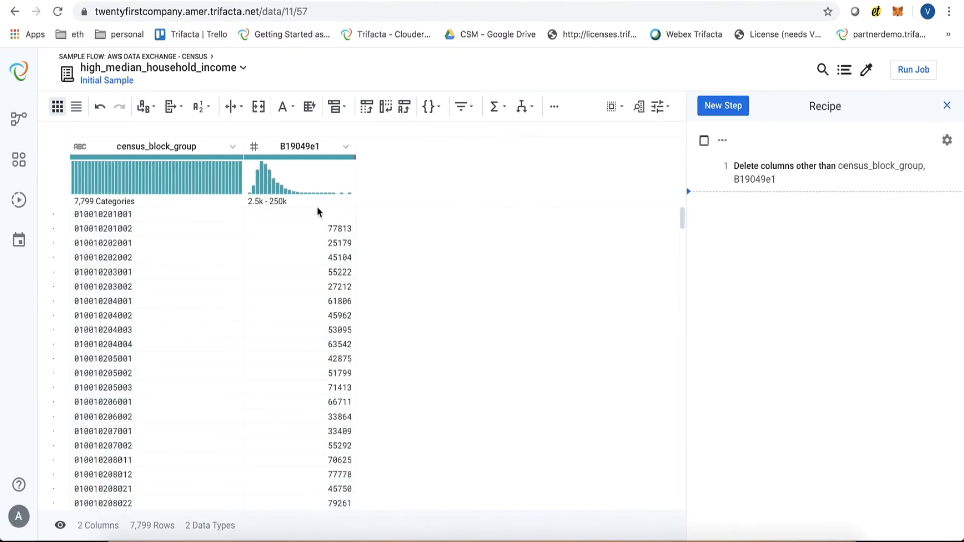
Rename the B19049e1 column to median_household_income
left_click(347, 147)
left_click(372, 164)
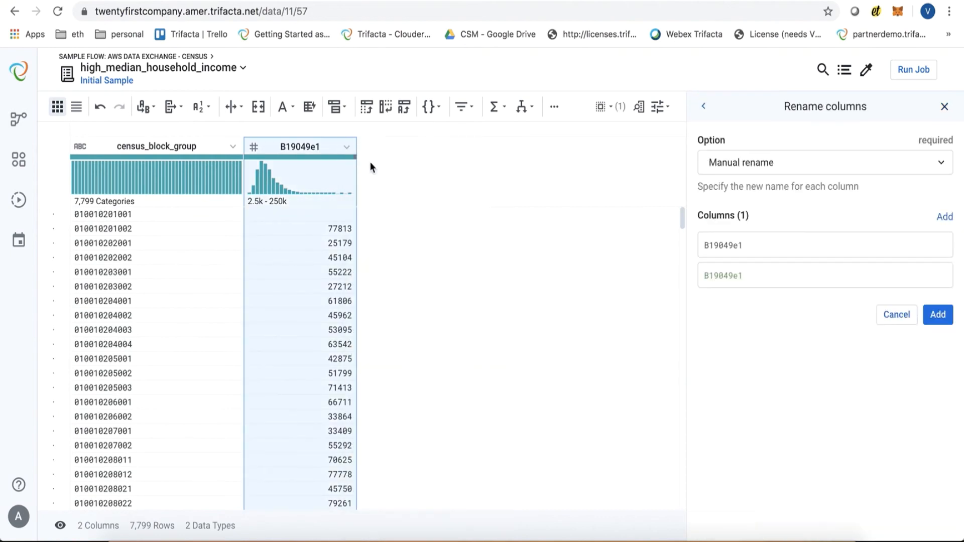
double_click(743, 275)
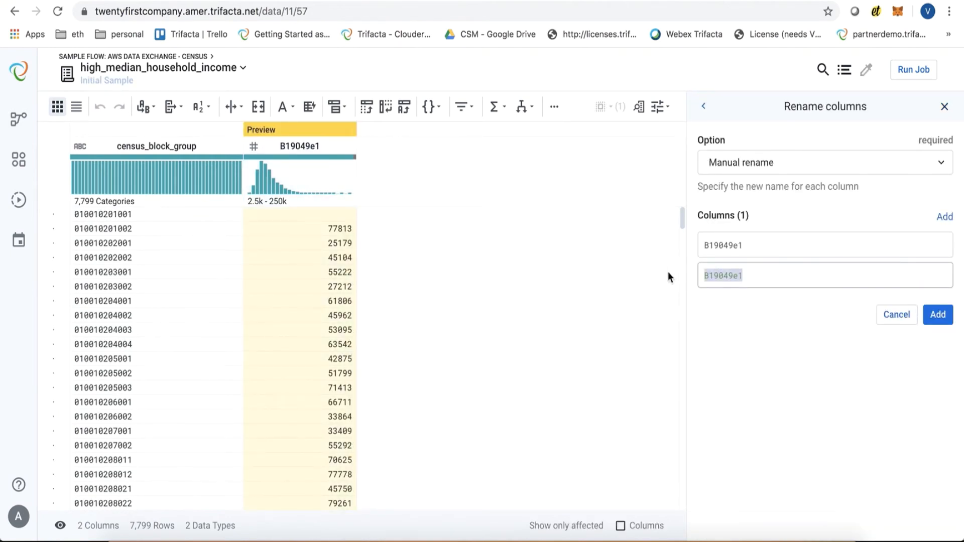
type("median_household_income")
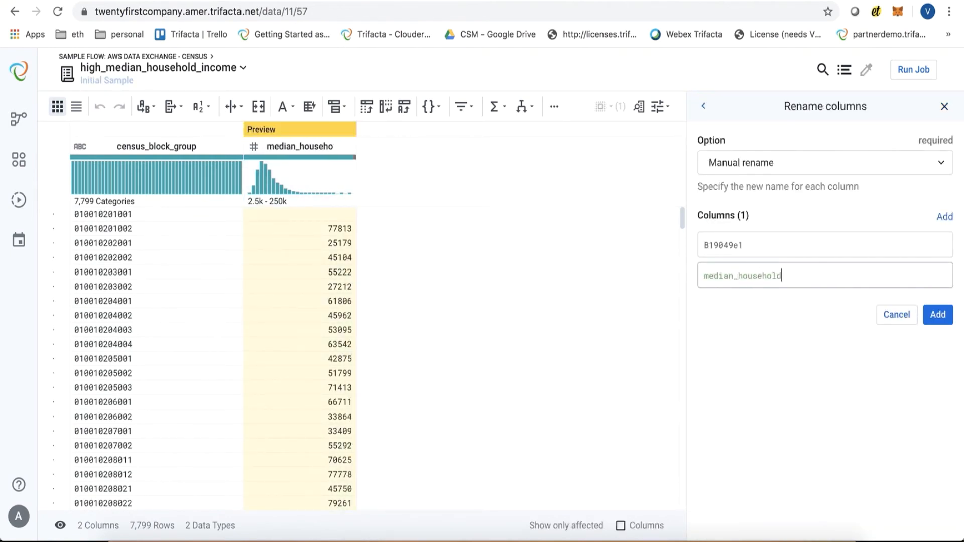
left_click(937, 316)
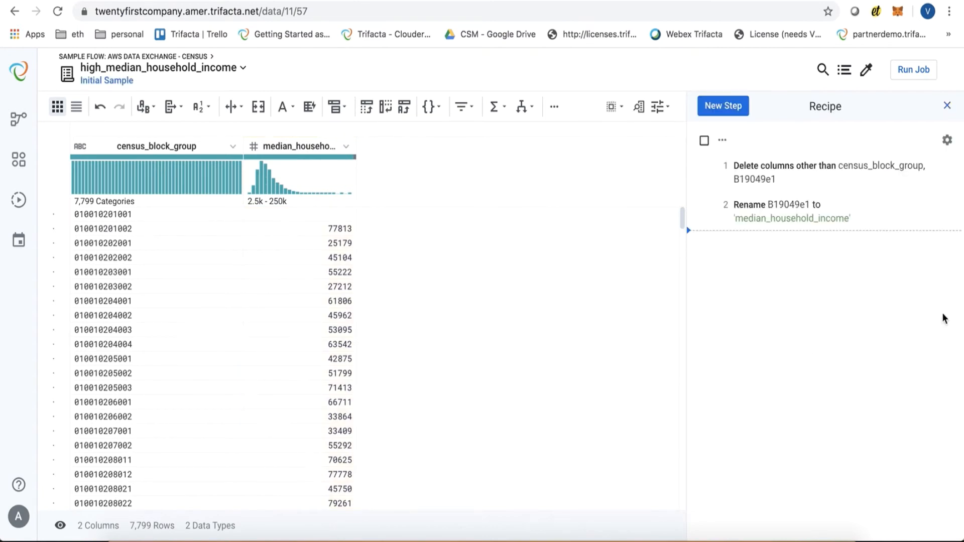
Filter the rows to keep only those with median_household_income greater than or equal to 150000
left_click(346, 146)
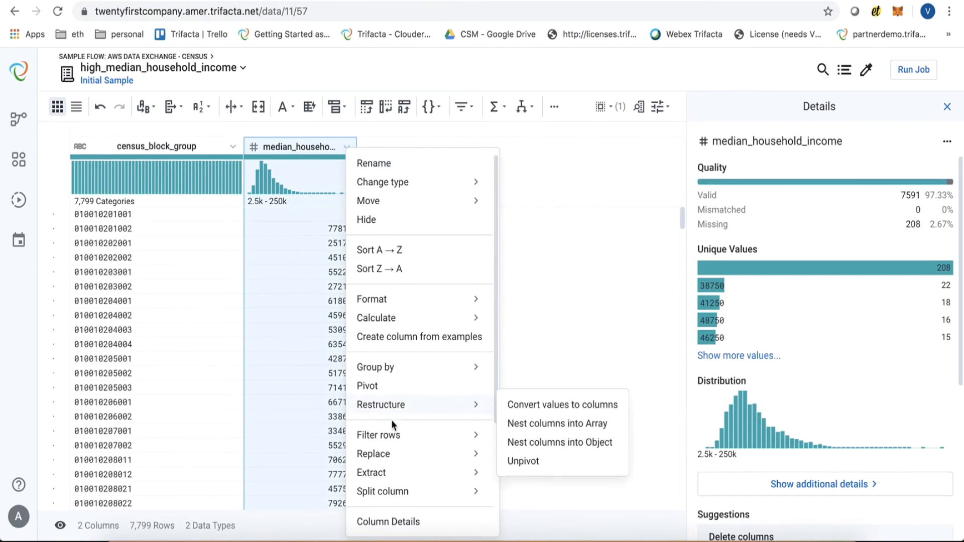
mouse_move(396, 436)
mouse_move(549, 339)
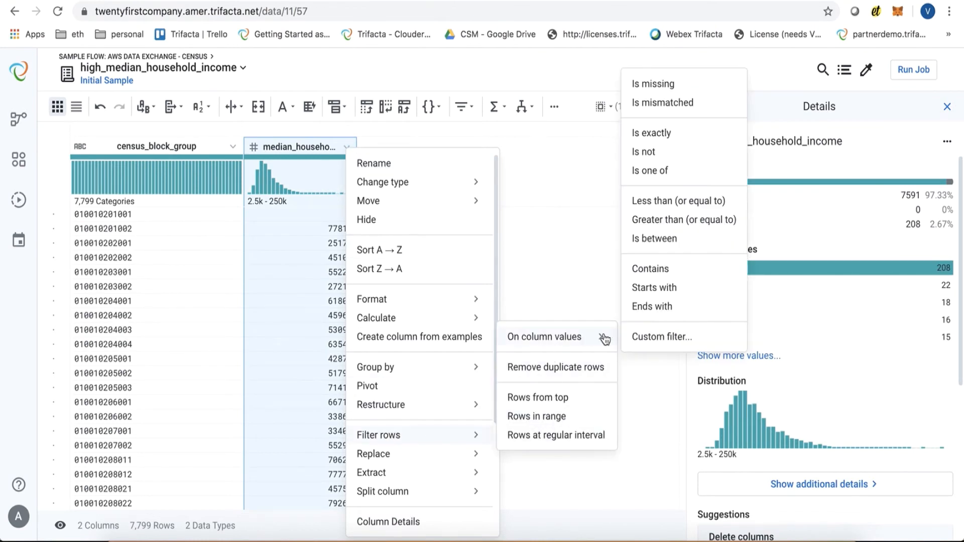
left_click(667, 219)
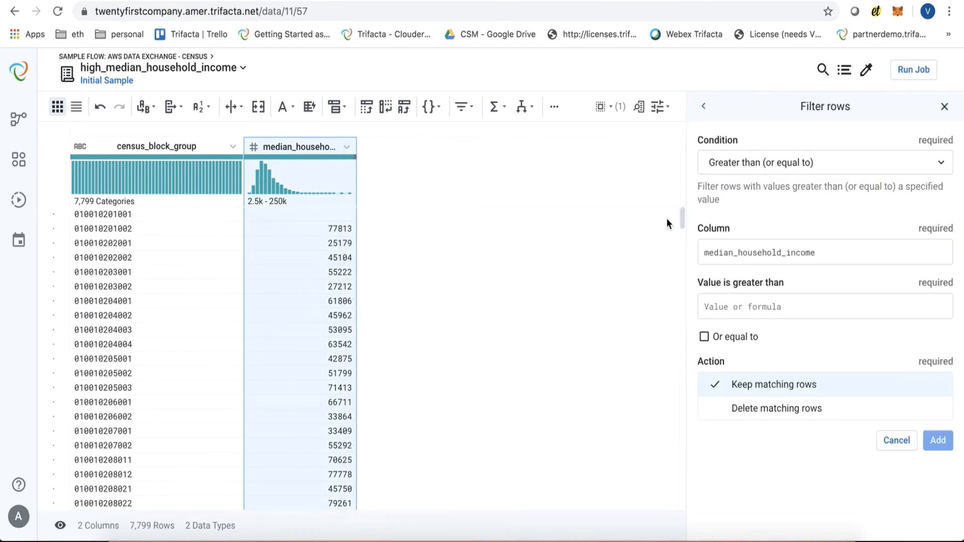
left_click(705, 337)
left_click(772, 315)
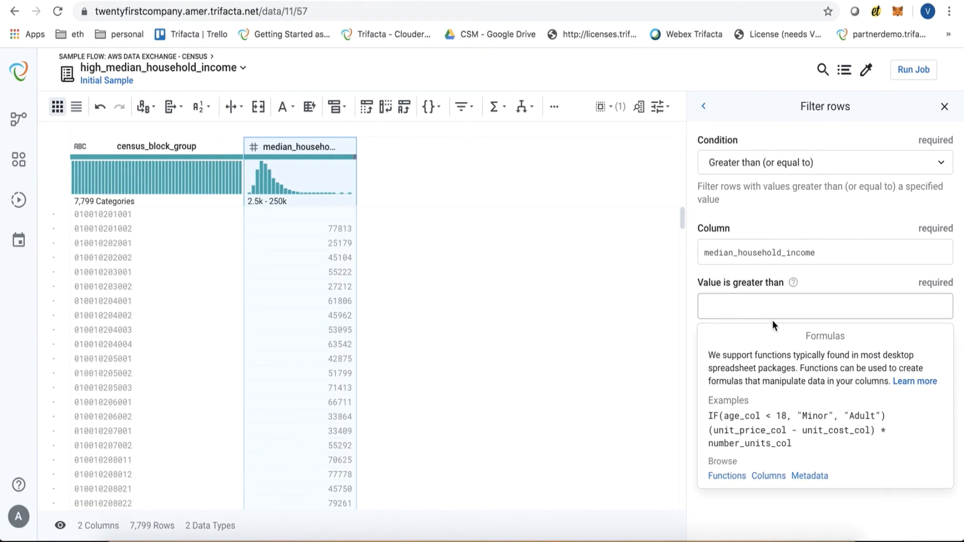
type("150000")
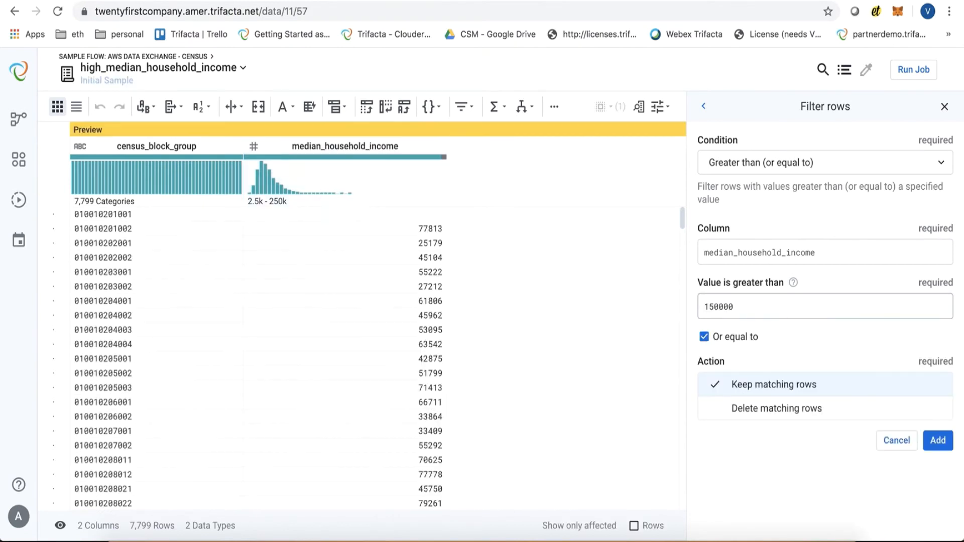
left_click(938, 442)
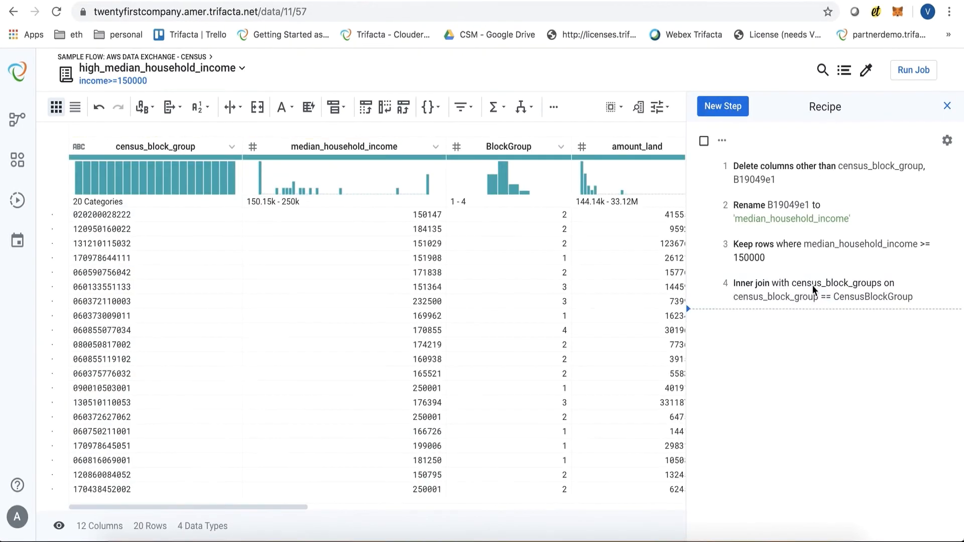
Open the inner join step with census_block_groups for editing and review its join type and join keys, keeping Inner
left_click(812, 285)
left_click(947, 283)
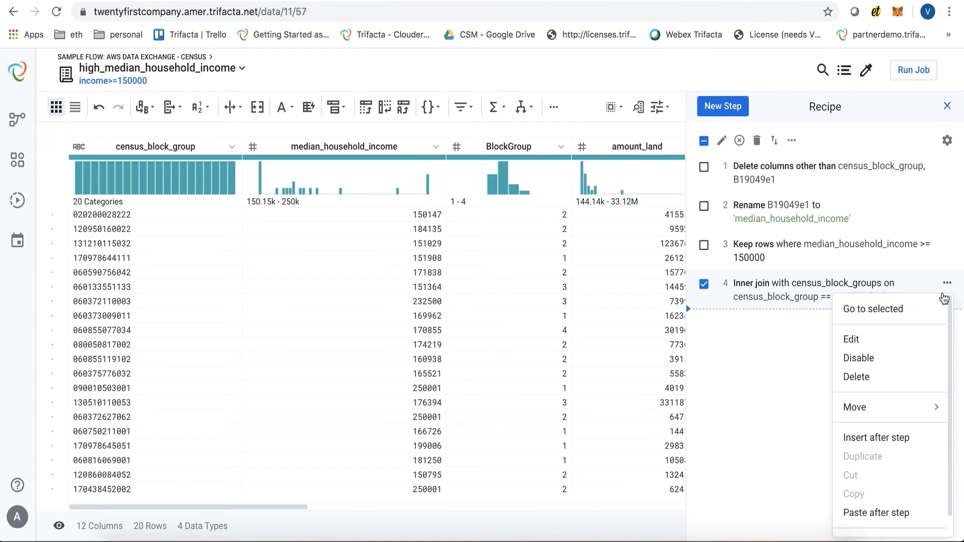
left_click(882, 338)
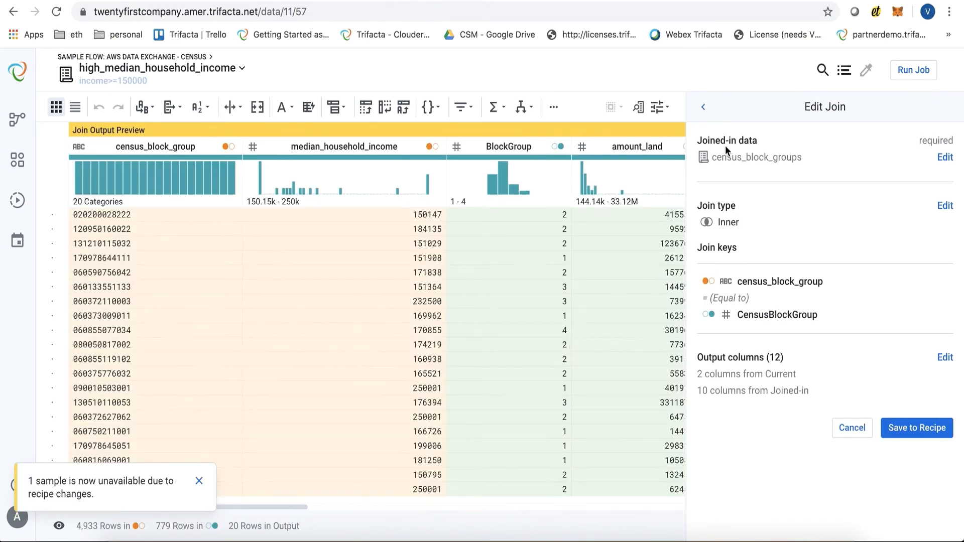
left_click(945, 206)
left_click(797, 171)
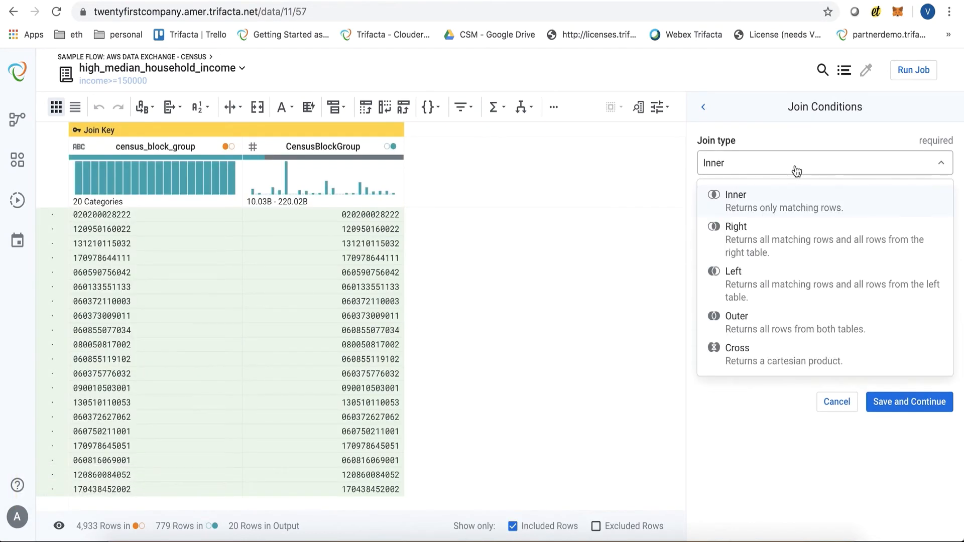
left_click(797, 171)
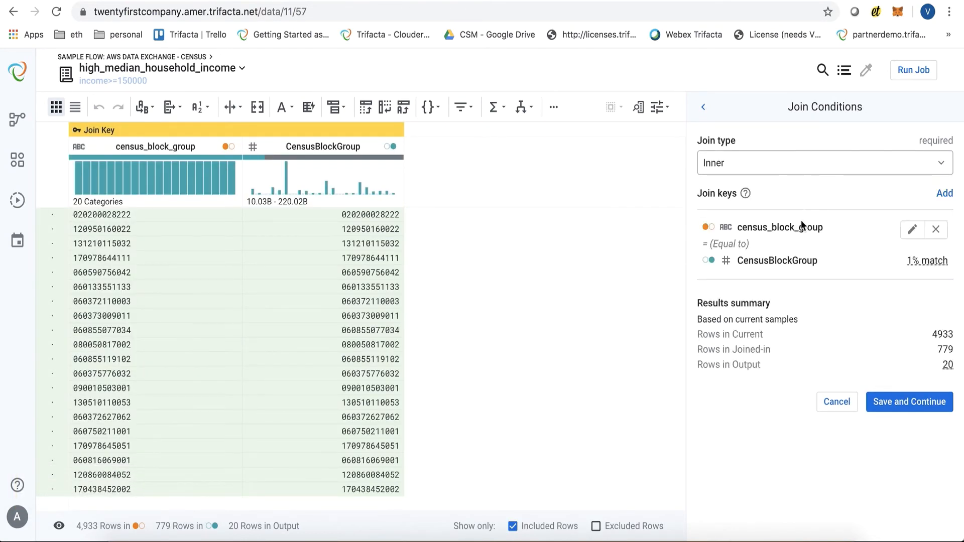
left_click(904, 404)
Review the join's output columns, keeping the current selection, and save the join to the recipe
left_click(945, 357)
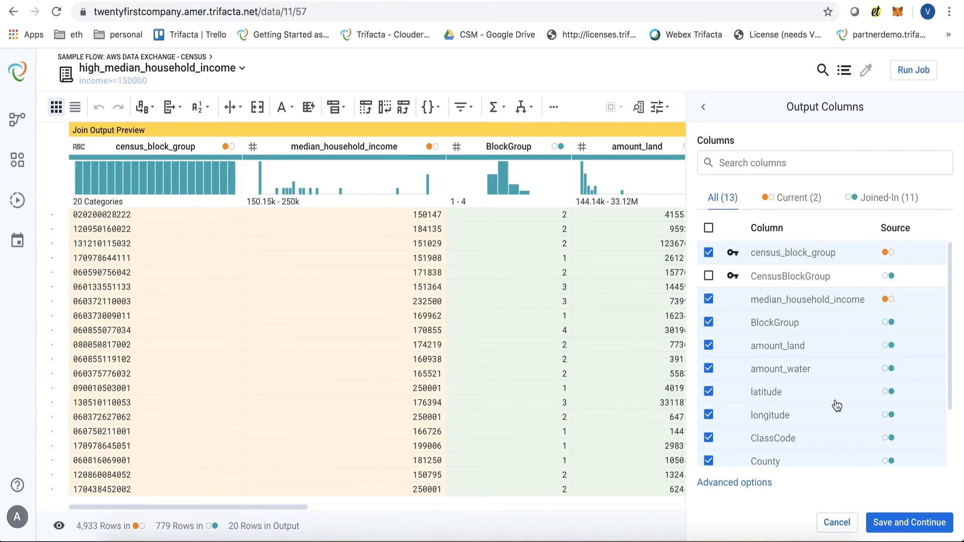
scroll(821, 405, "down", 1)
scroll(821, 405, "down", 2)
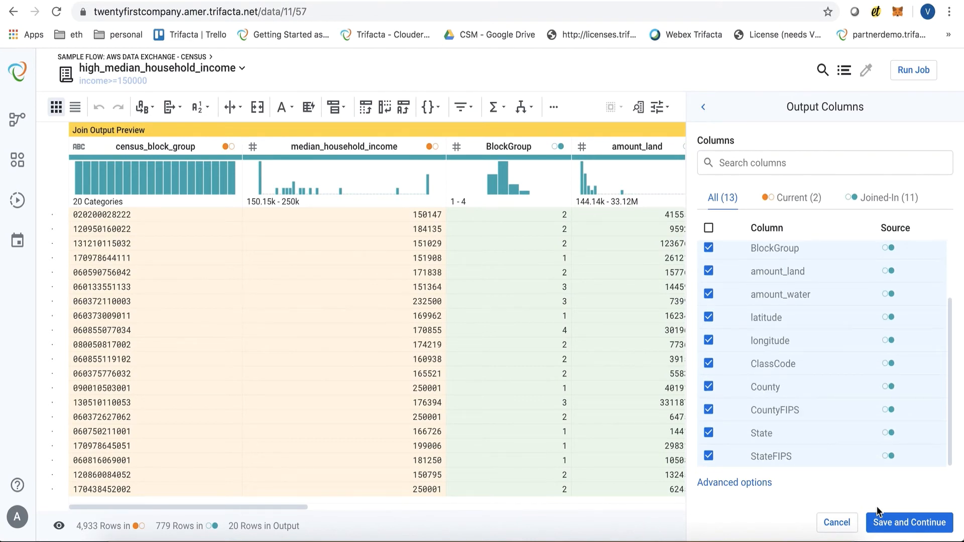
left_click(886, 522)
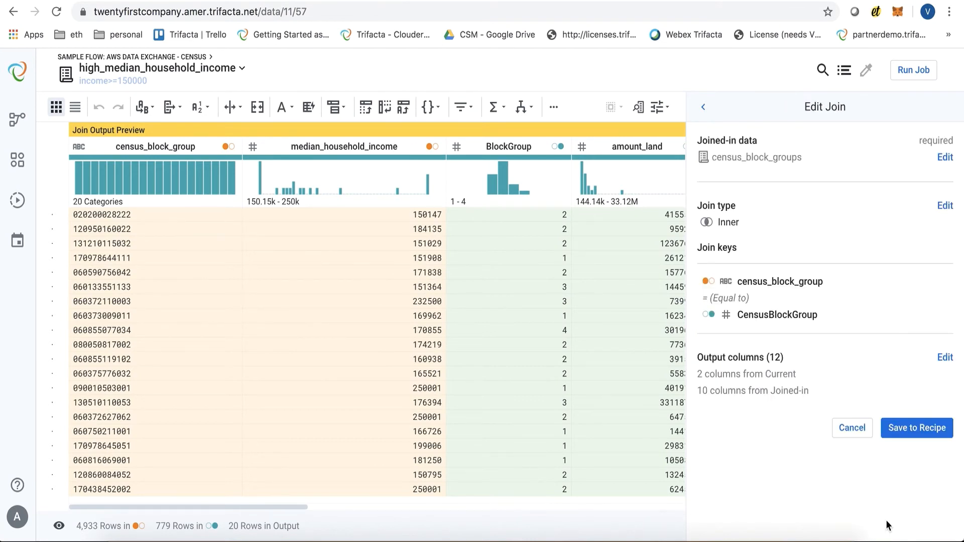
left_click(918, 431)
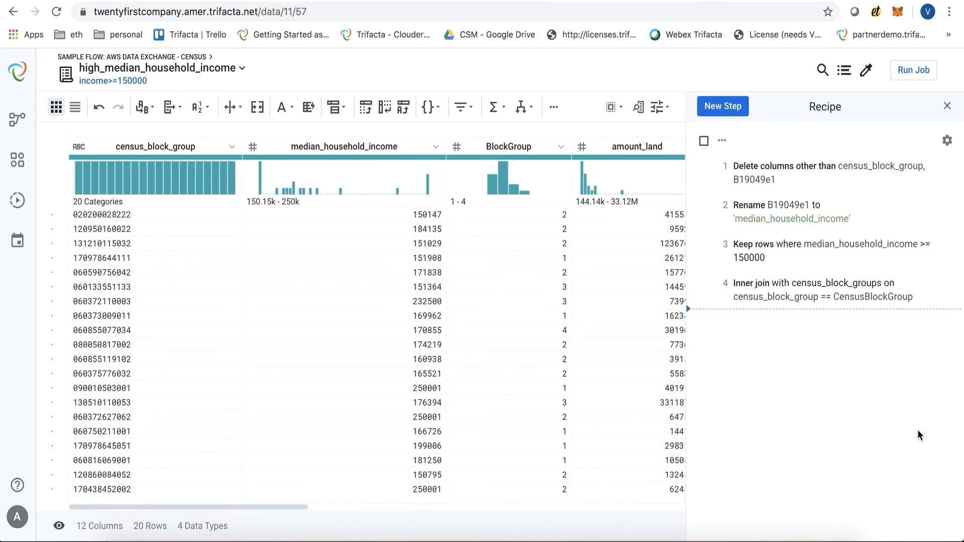
Back in the flow, create an output for the high_median_household_income recipe and delete its default Create-CSV publishing action
left_click(153, 57)
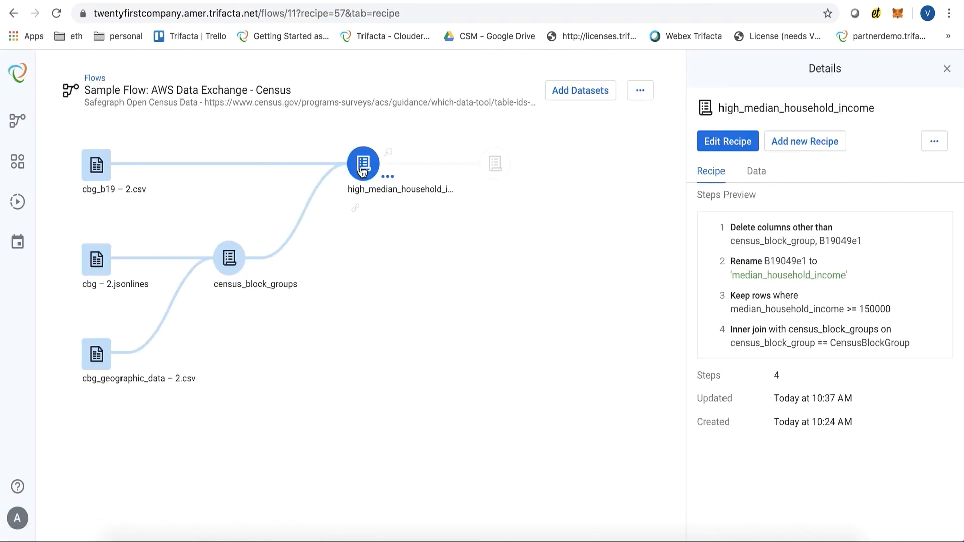
left_click(390, 156)
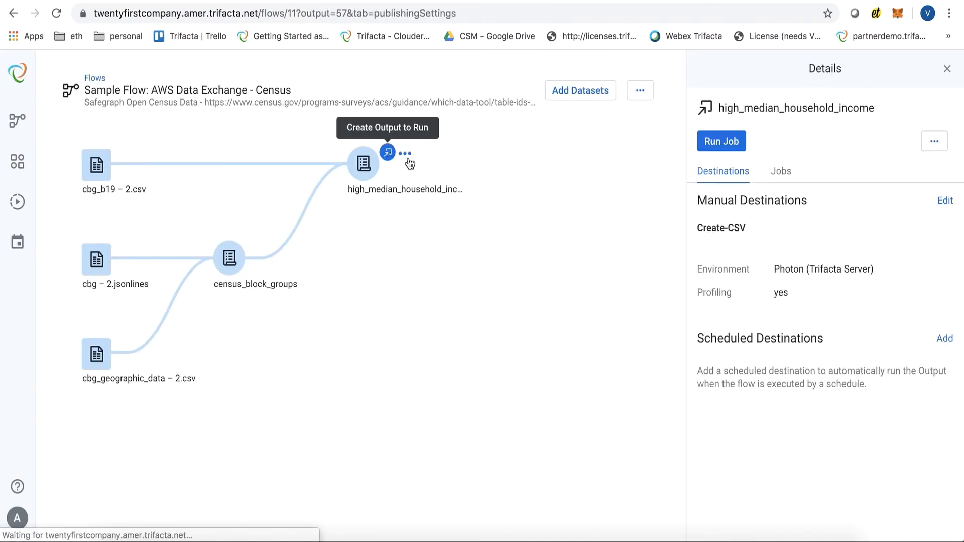
left_click(944, 200)
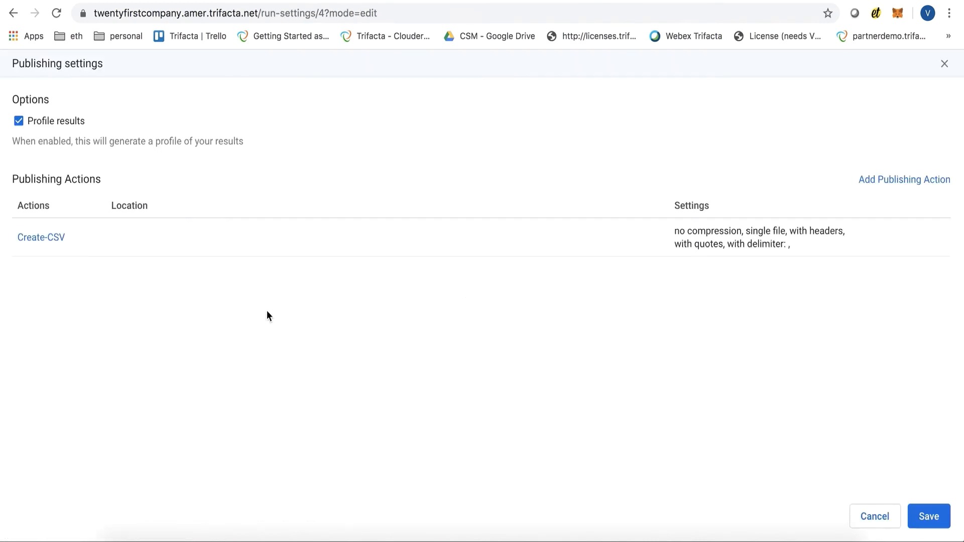
left_click(929, 246)
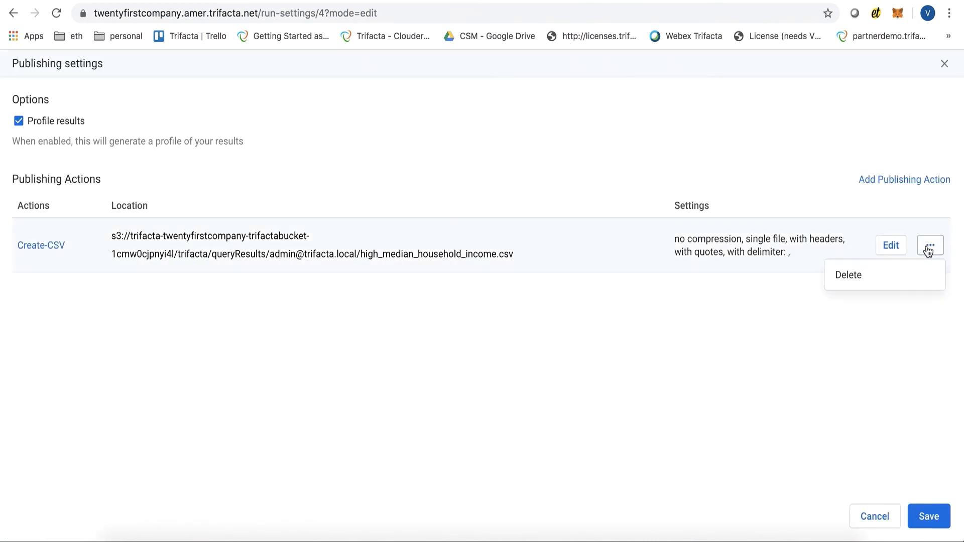
left_click(867, 275)
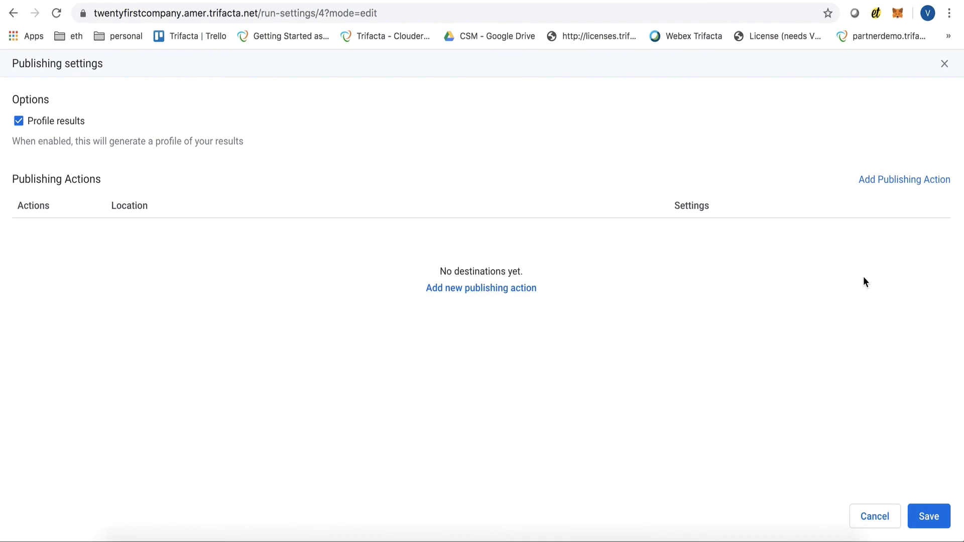
Add a publishing action that creates table high_median_household_income in Redshift's public schema, dropping the table every run, and save the publishing settings
left_click(894, 185)
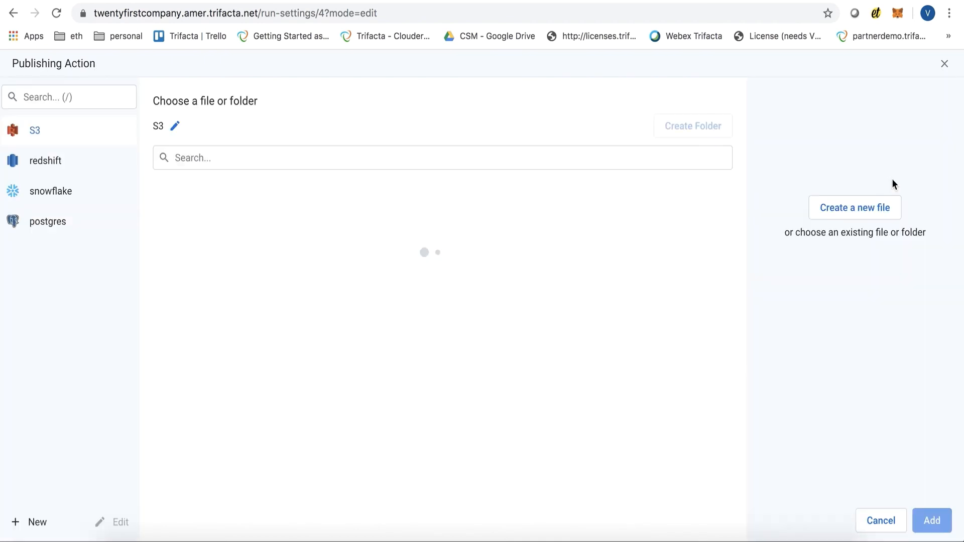
left_click(51, 164)
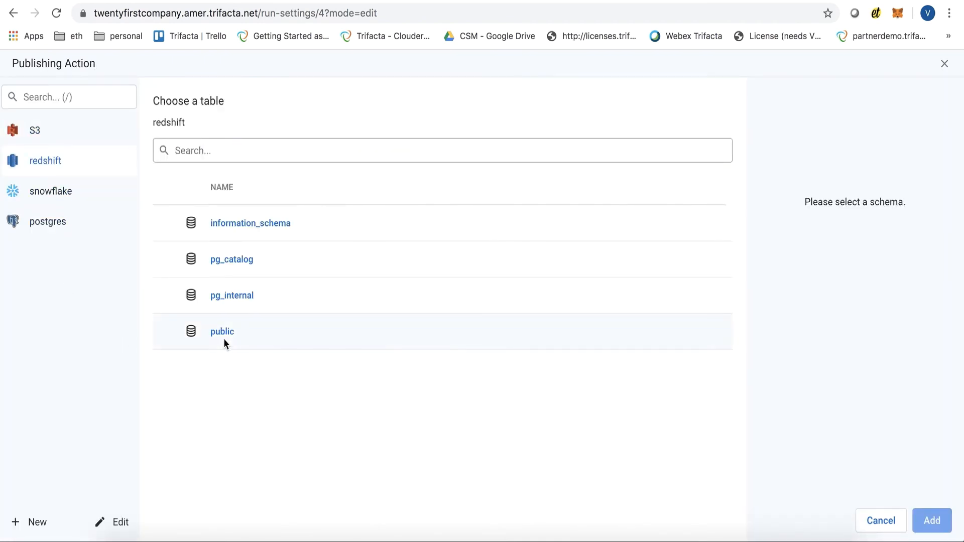
left_click(227, 333)
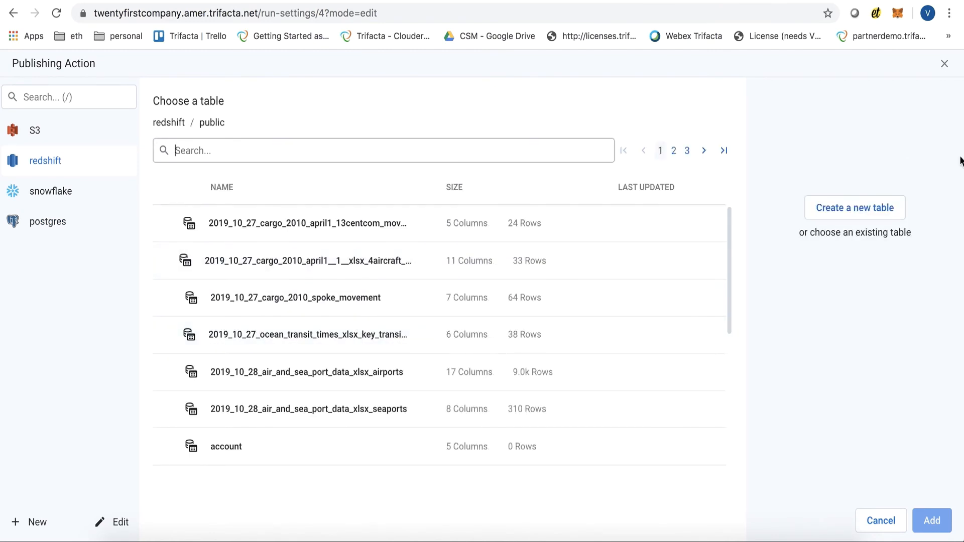
left_click(847, 211)
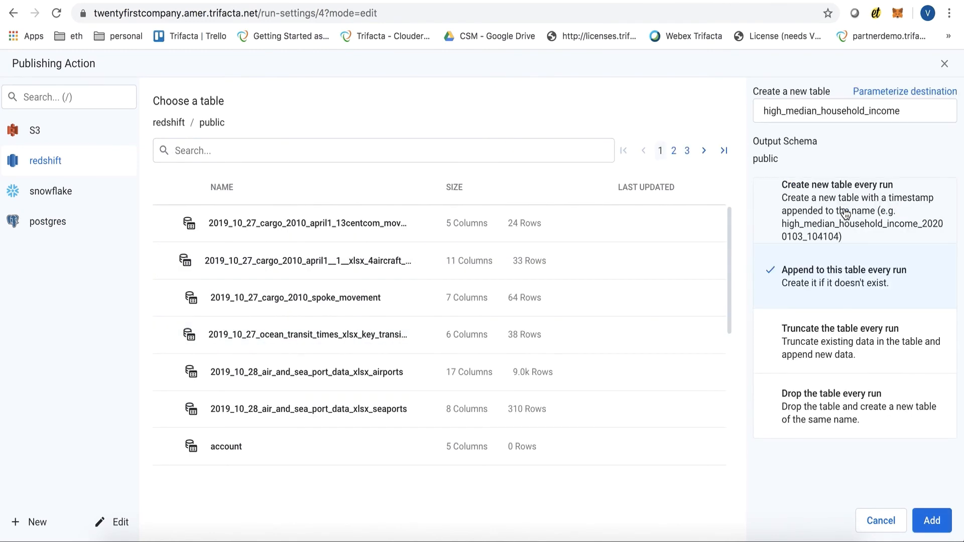
left_click(822, 410)
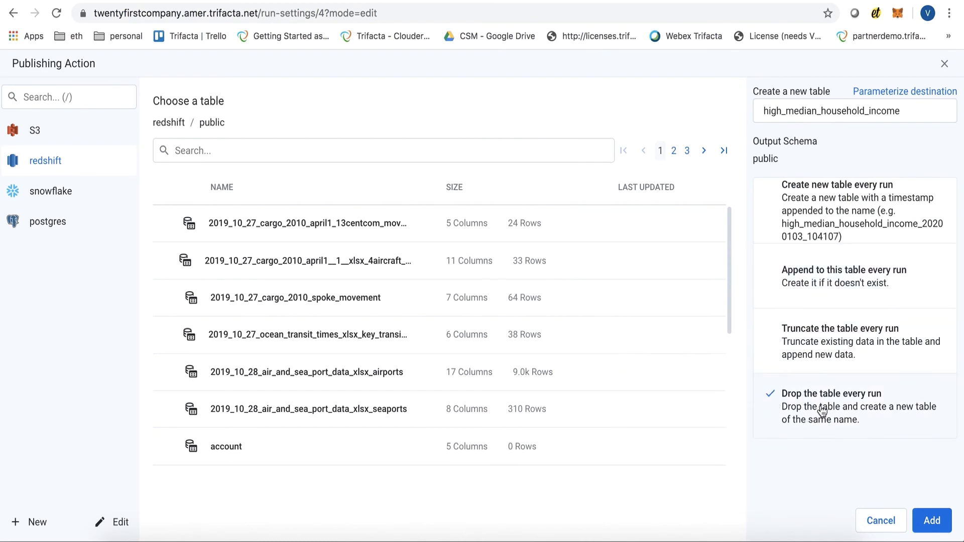
left_click(933, 526)
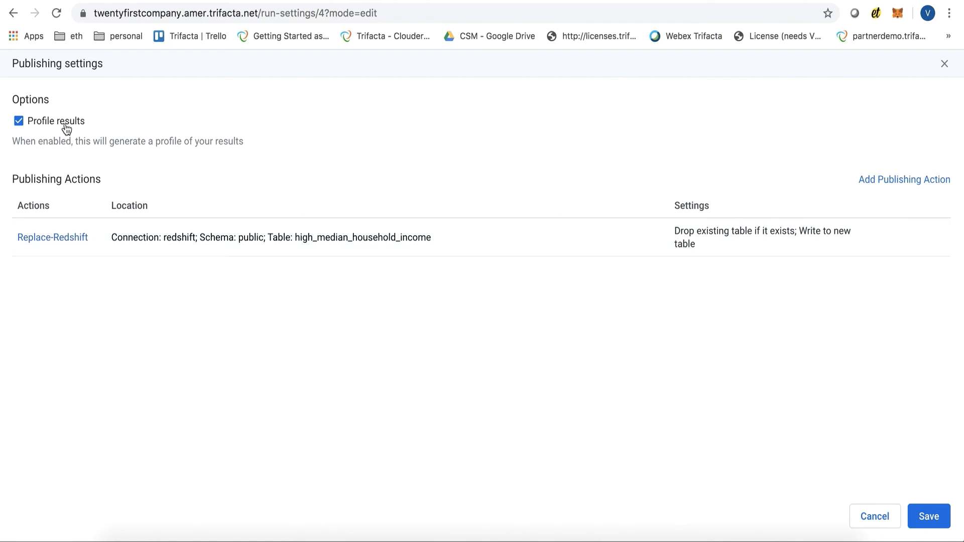
left_click(935, 522)
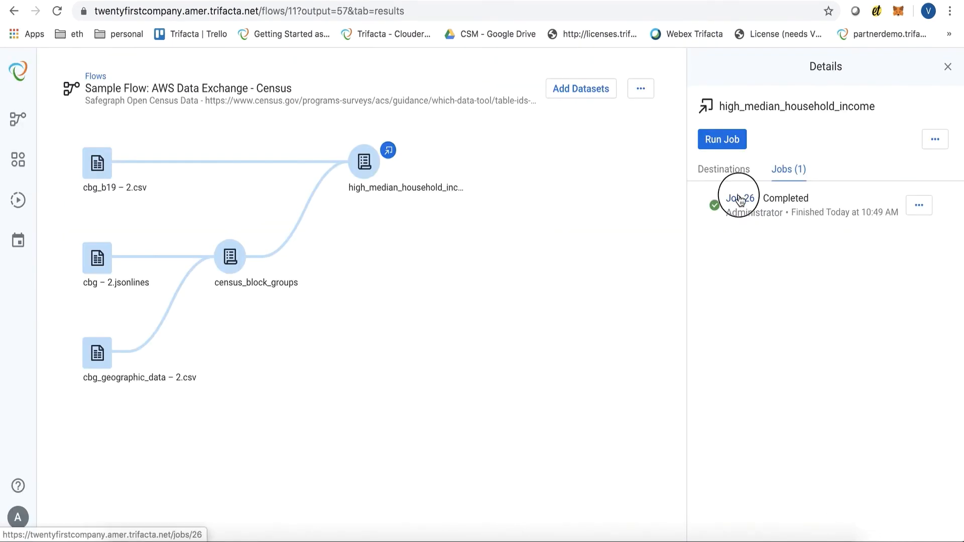
Open the completed high_median_household_income job and examine its overview, the results profile by column and the output destinations
left_click(740, 199)
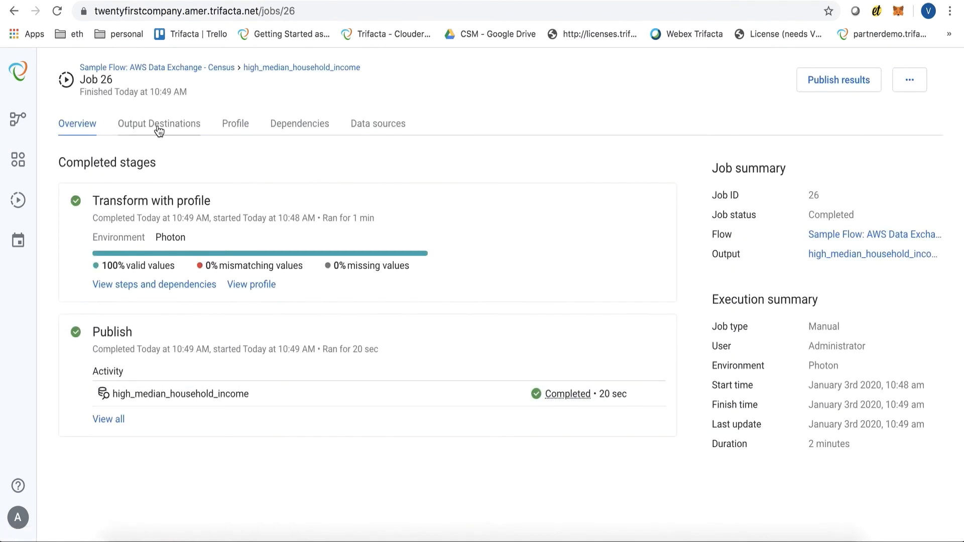
left_click(234, 125)
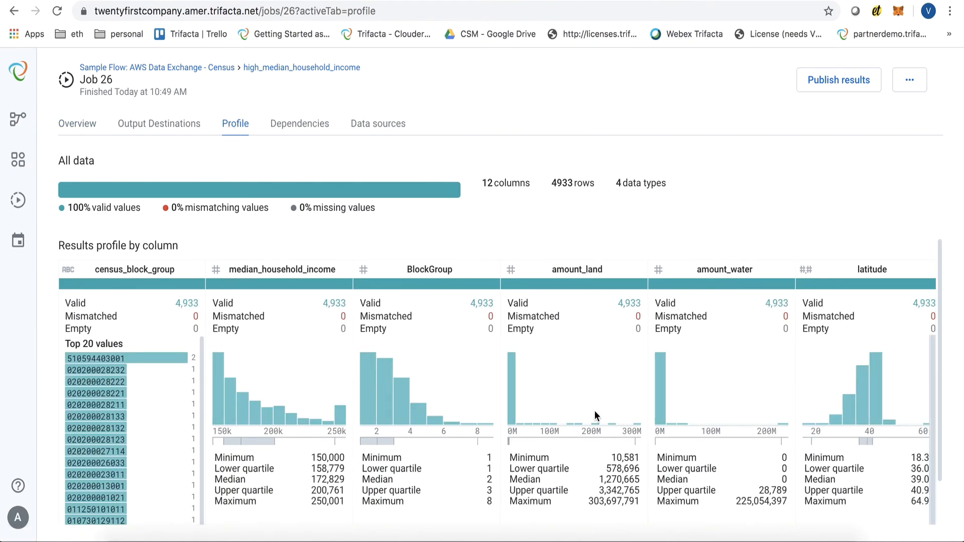
scroll(594, 411, "right", 3)
scroll(595, 411, "right", 7)
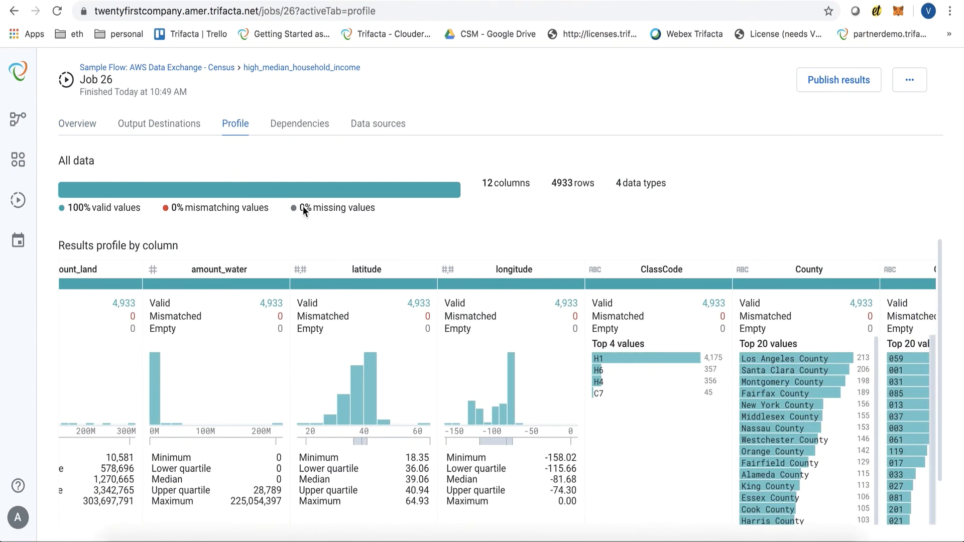
left_click(138, 126)
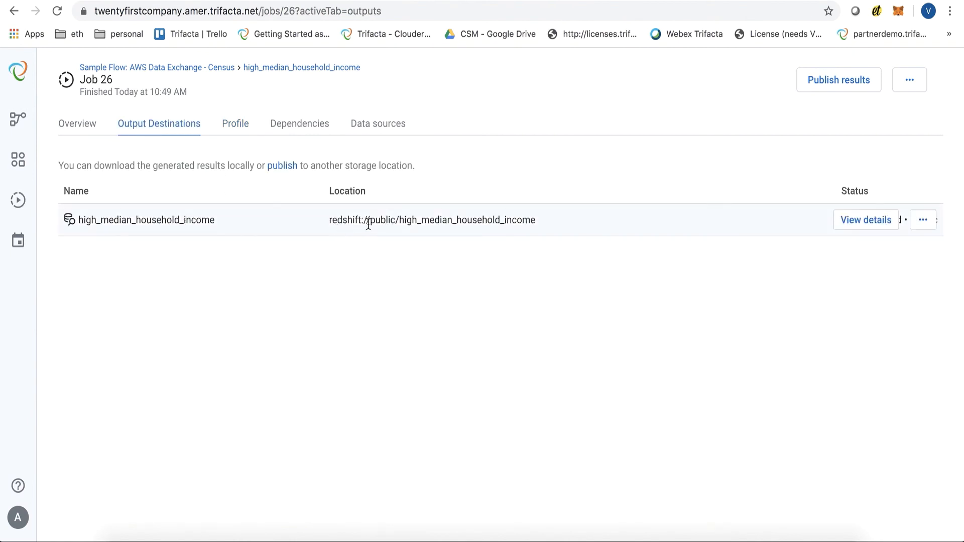
left_click(80, 124)
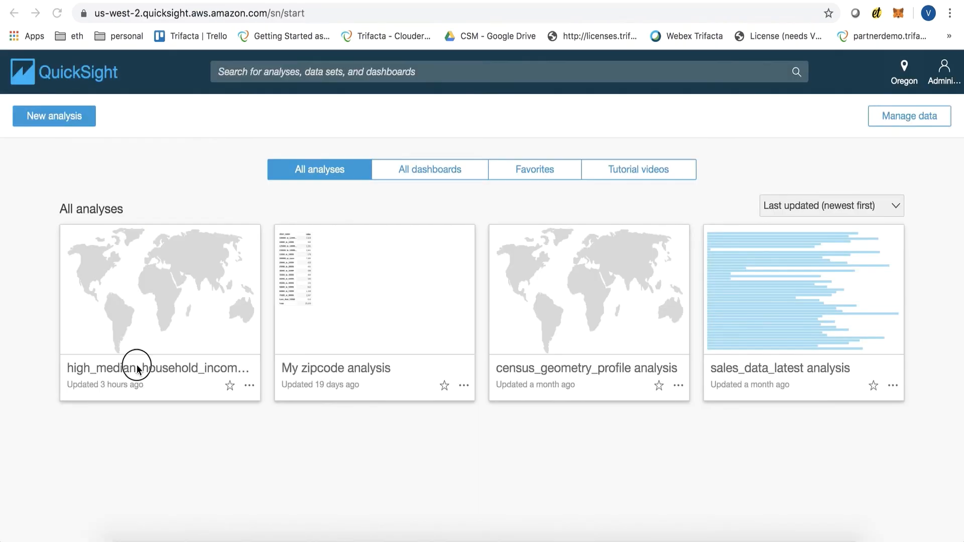
In QuickSight, open the high_median_household_income analysis and examine the NYC map's field wells and applied filters
left_click(131, 372)
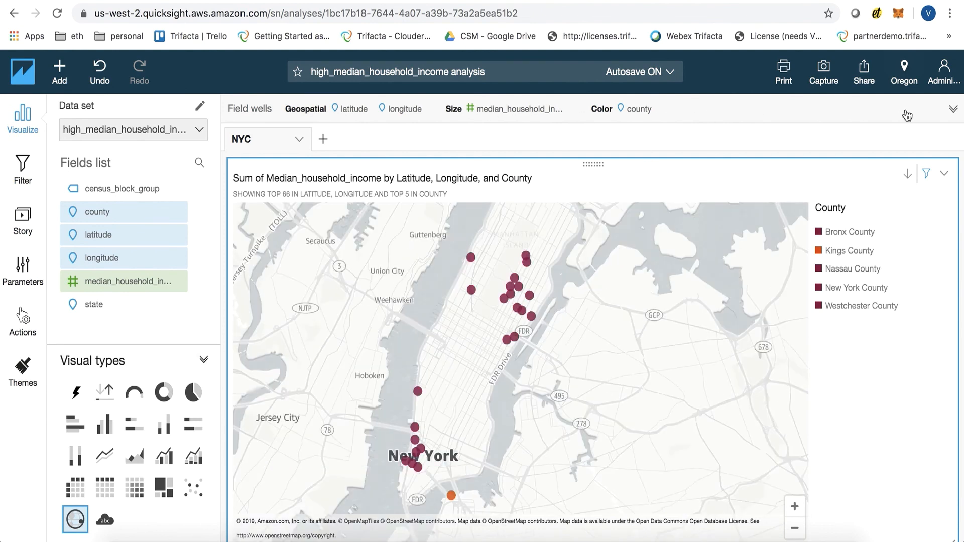
left_click(953, 109)
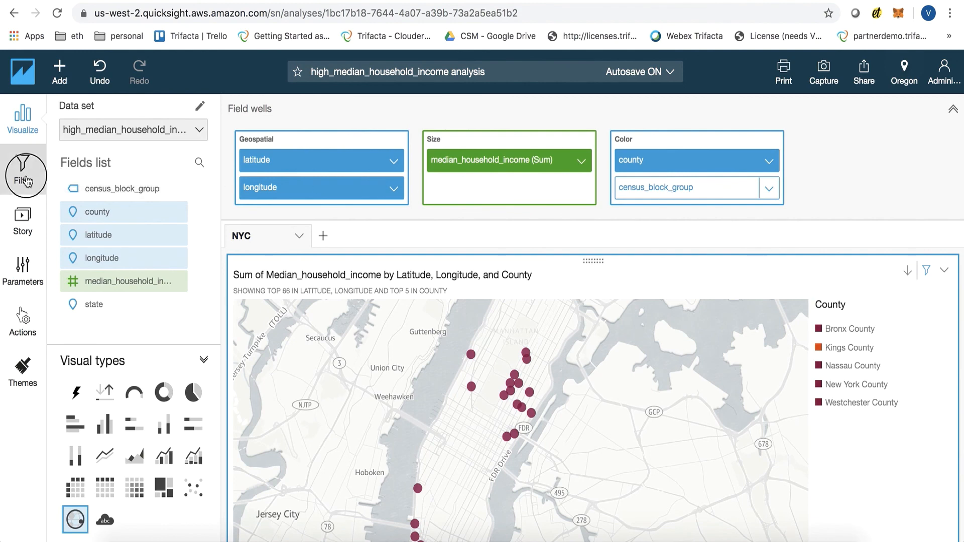
left_click(25, 176)
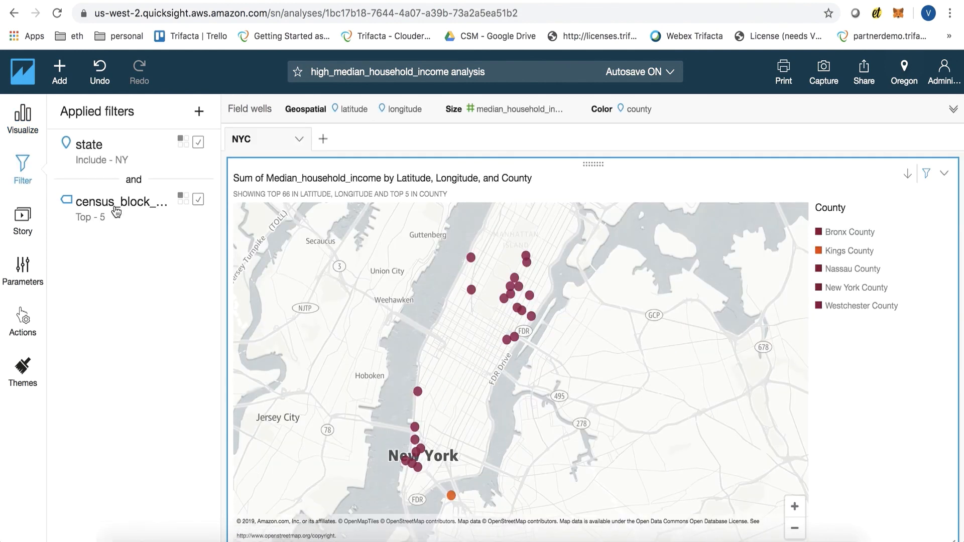
left_click(43, 193)
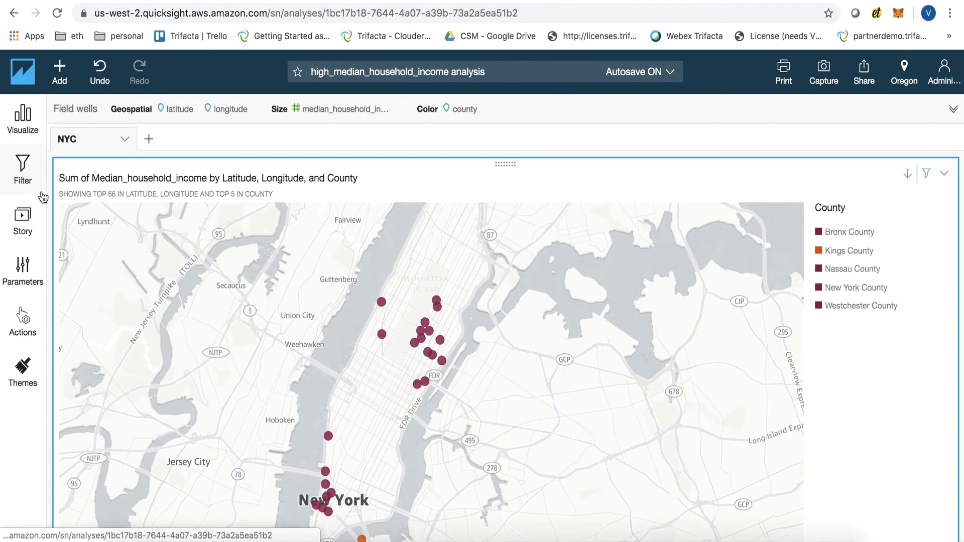